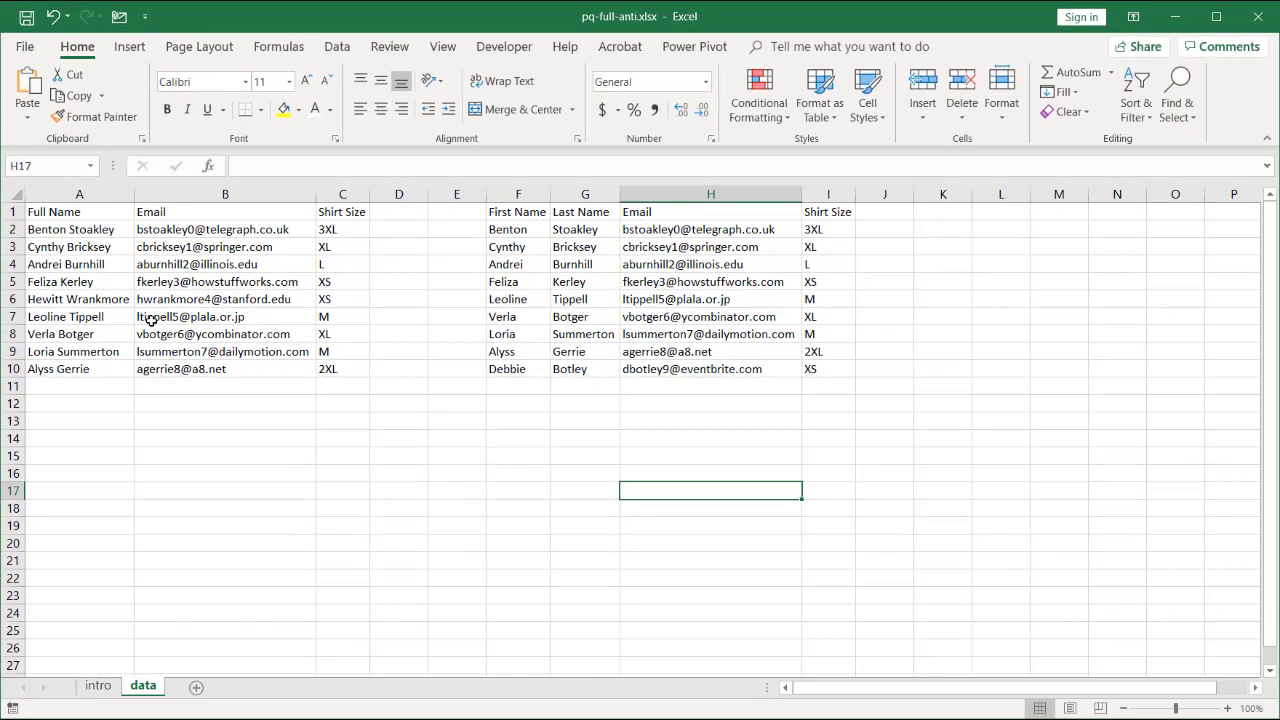
Turn the Full Name, Email and Shirt Size range A1:C10 into a table with headers and open it in Power Query
{"action": "left_click", "coordinate": [148, 318]}
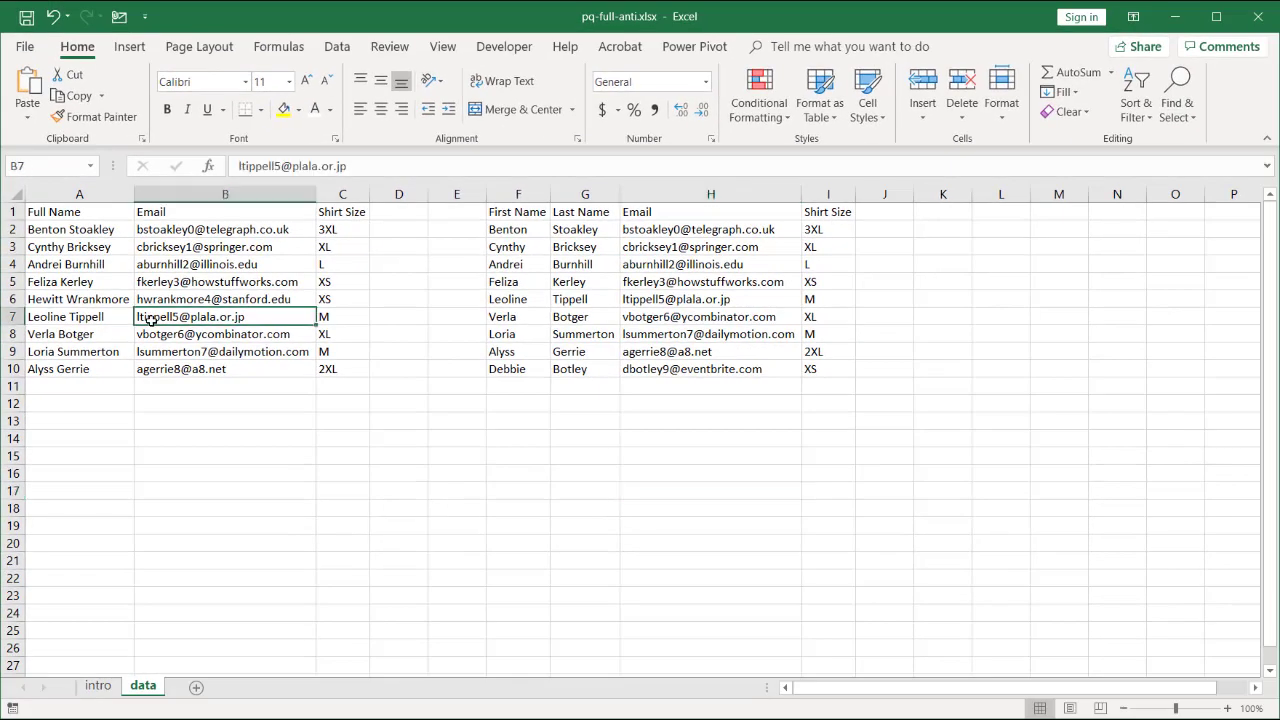
{"action": "left_click", "coordinate": [586, 301]}
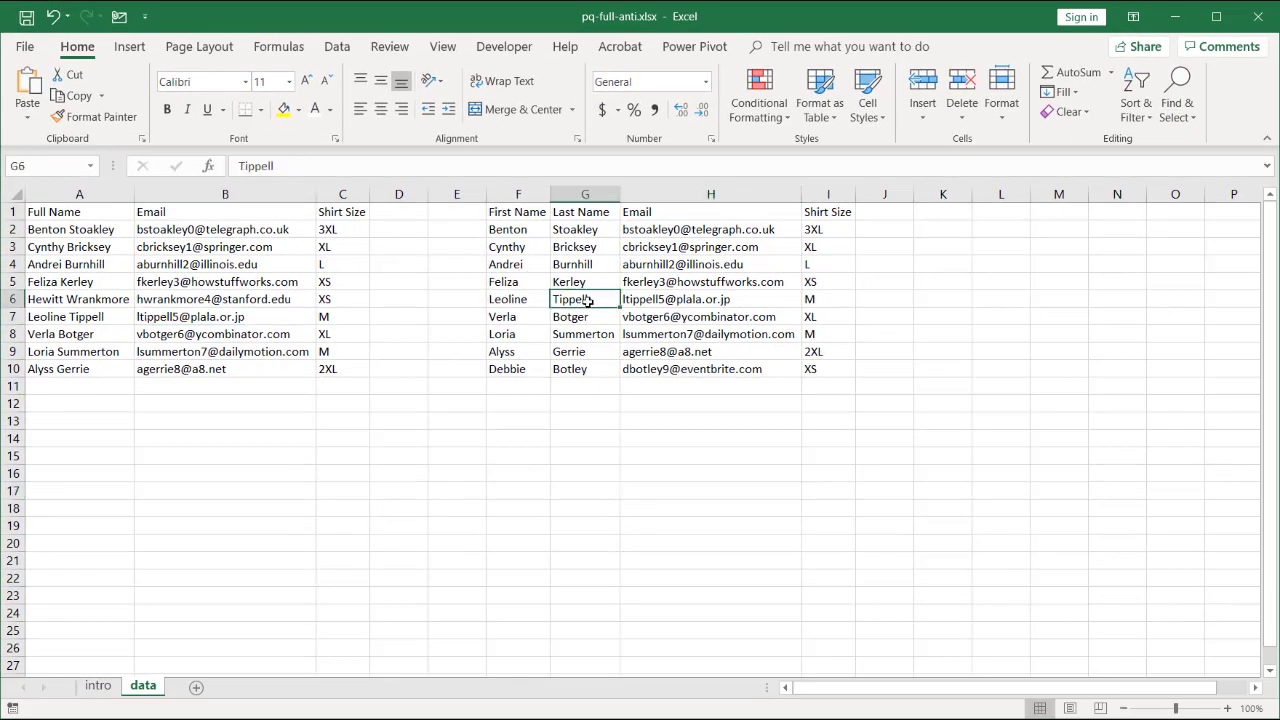
{"action": "left_click", "coordinate": [140, 264]}
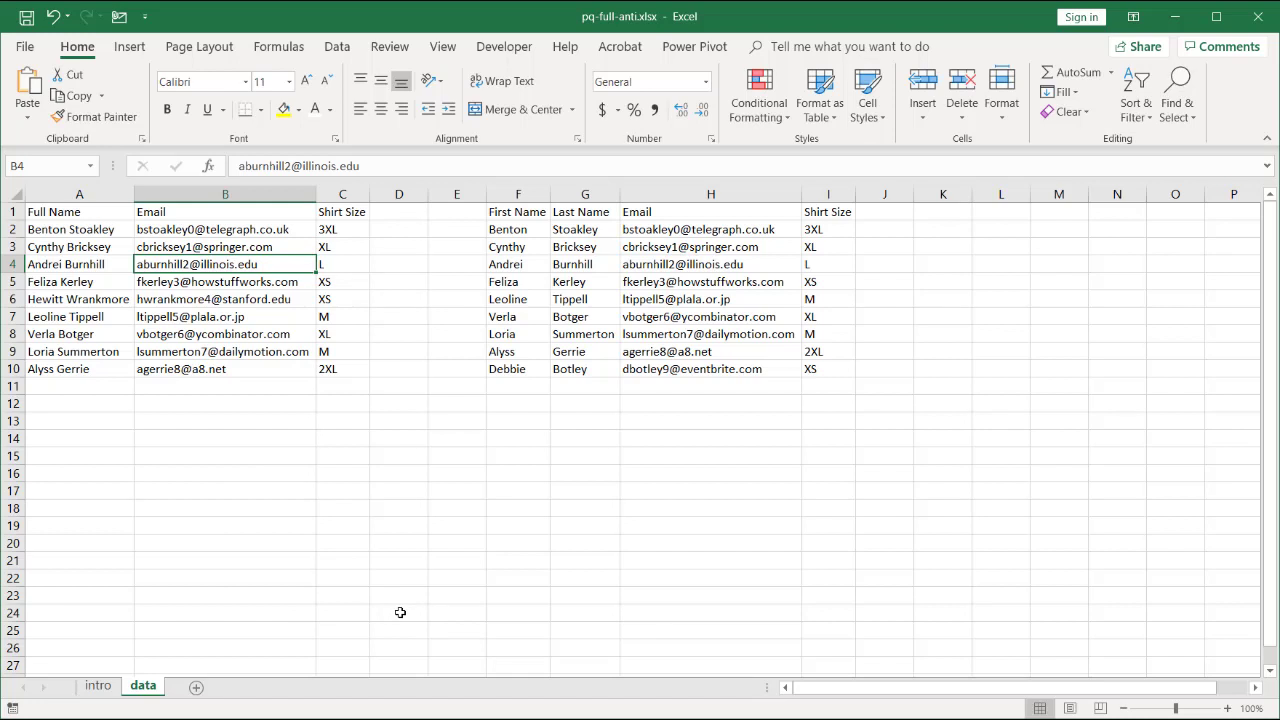
{"action": "left_click", "coordinate": [338, 48]}
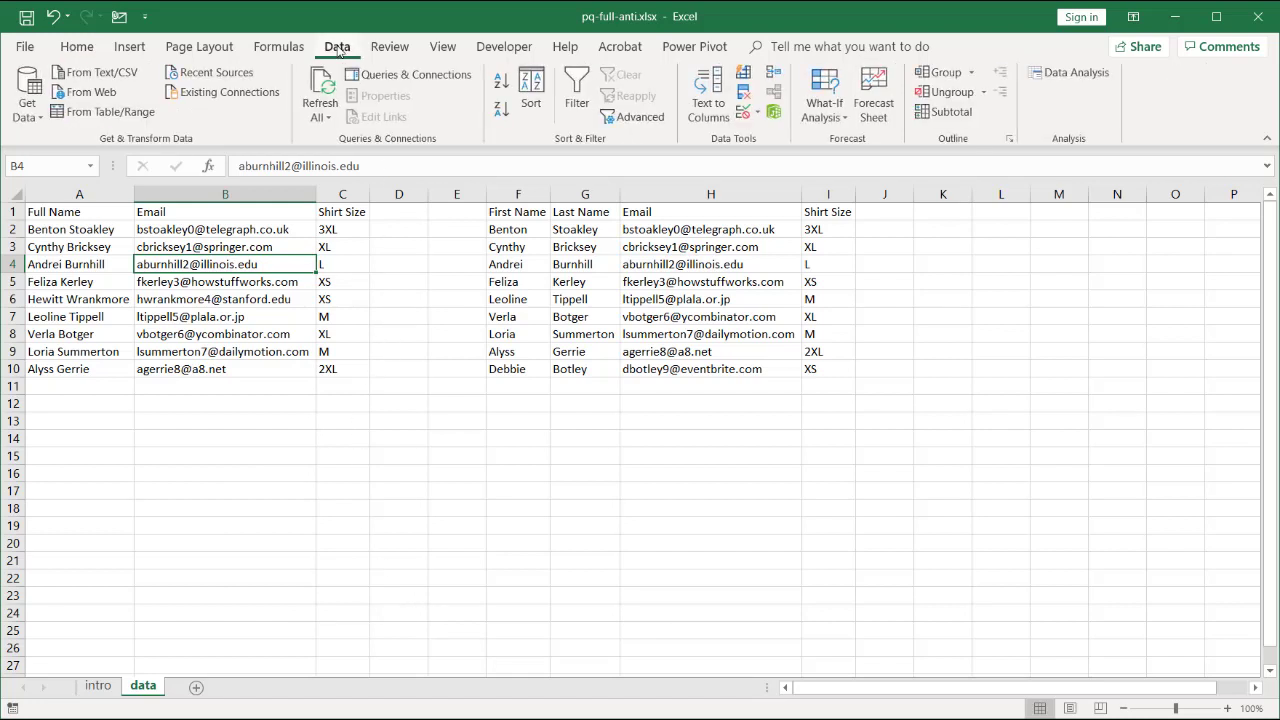
{"action": "left_click", "coordinate": [112, 112]}
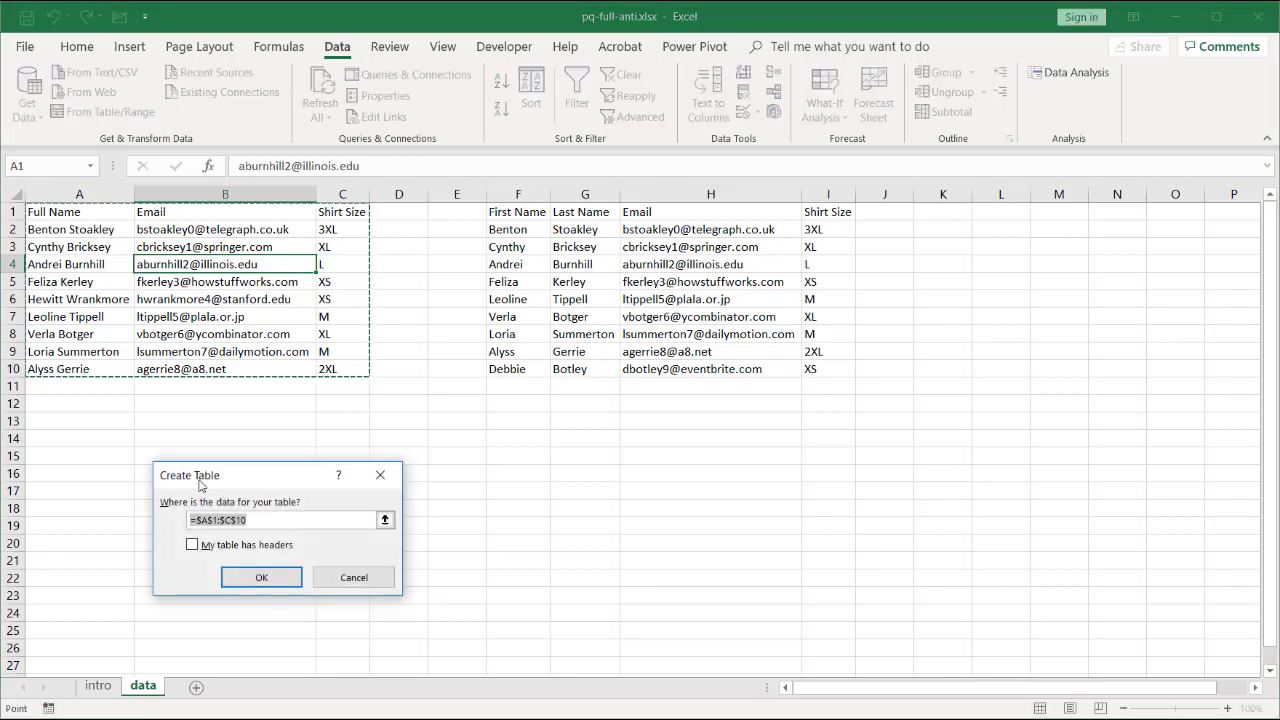
{"action": "left_click", "coordinate": [204, 549]}
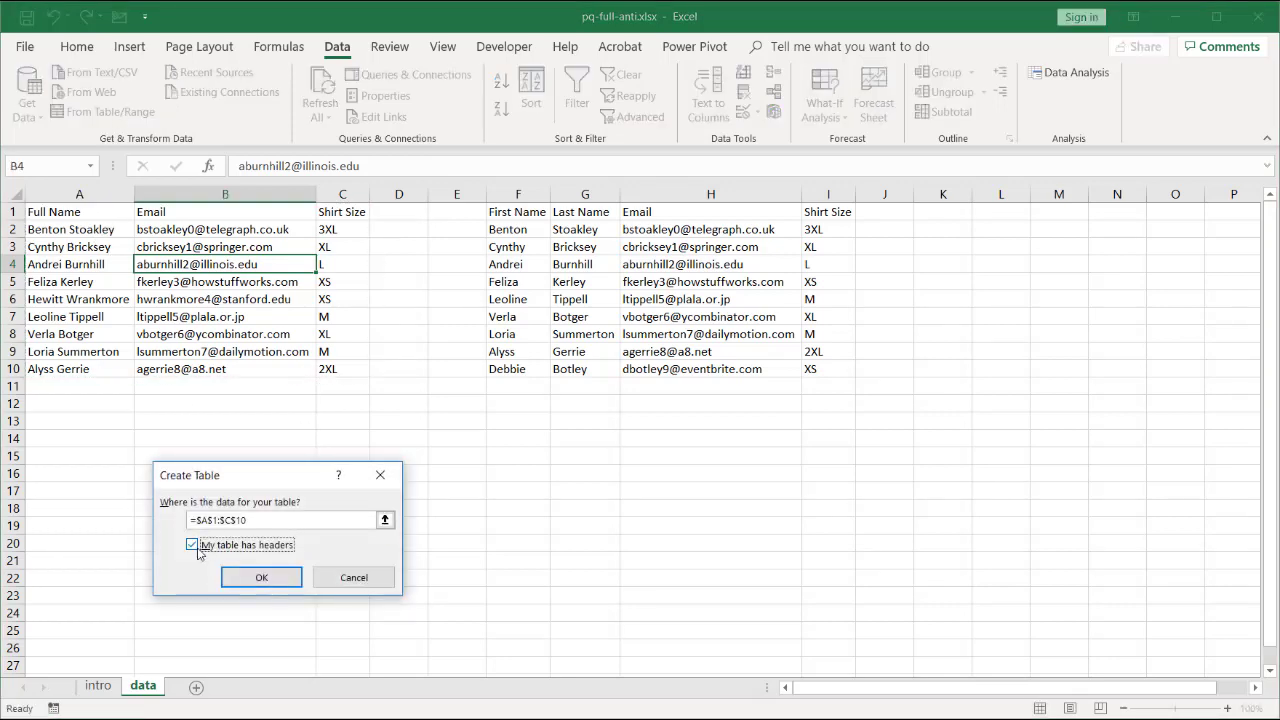
{"action": "left_click", "coordinate": [265, 580]}
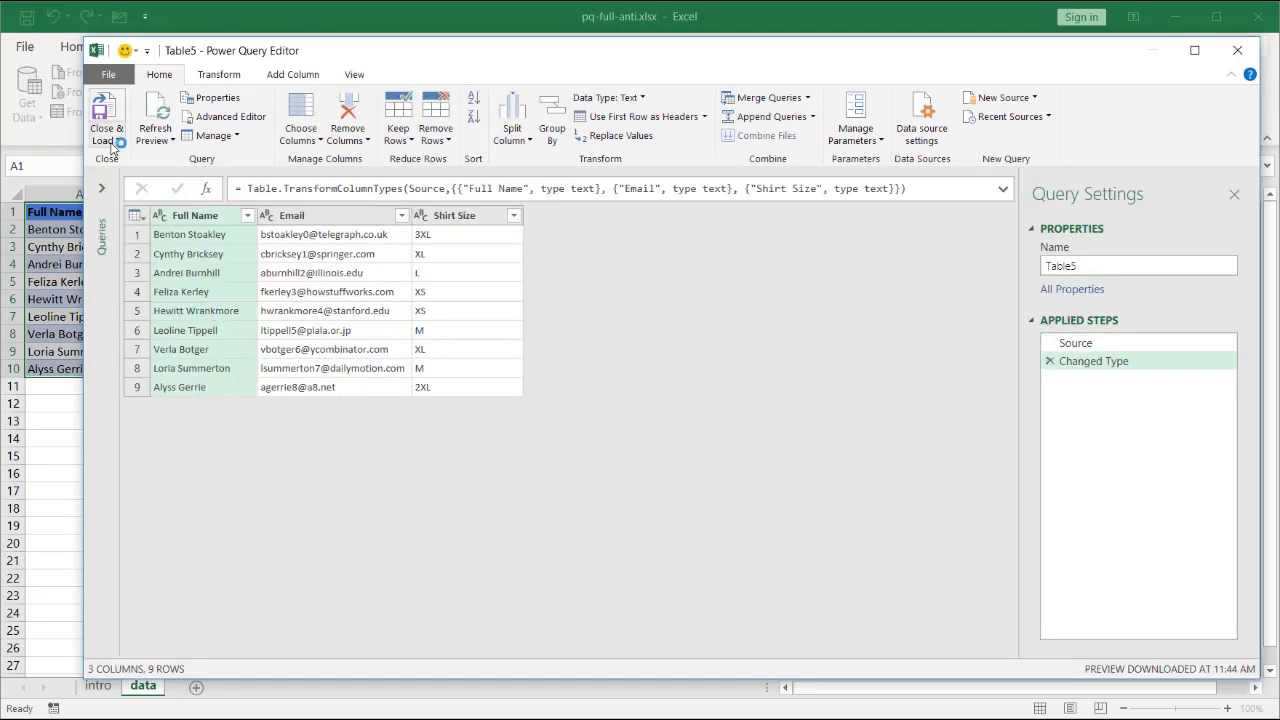
Rename the query as left and load it as a connection only
{"action": "double_click", "coordinate": [1101, 268]}
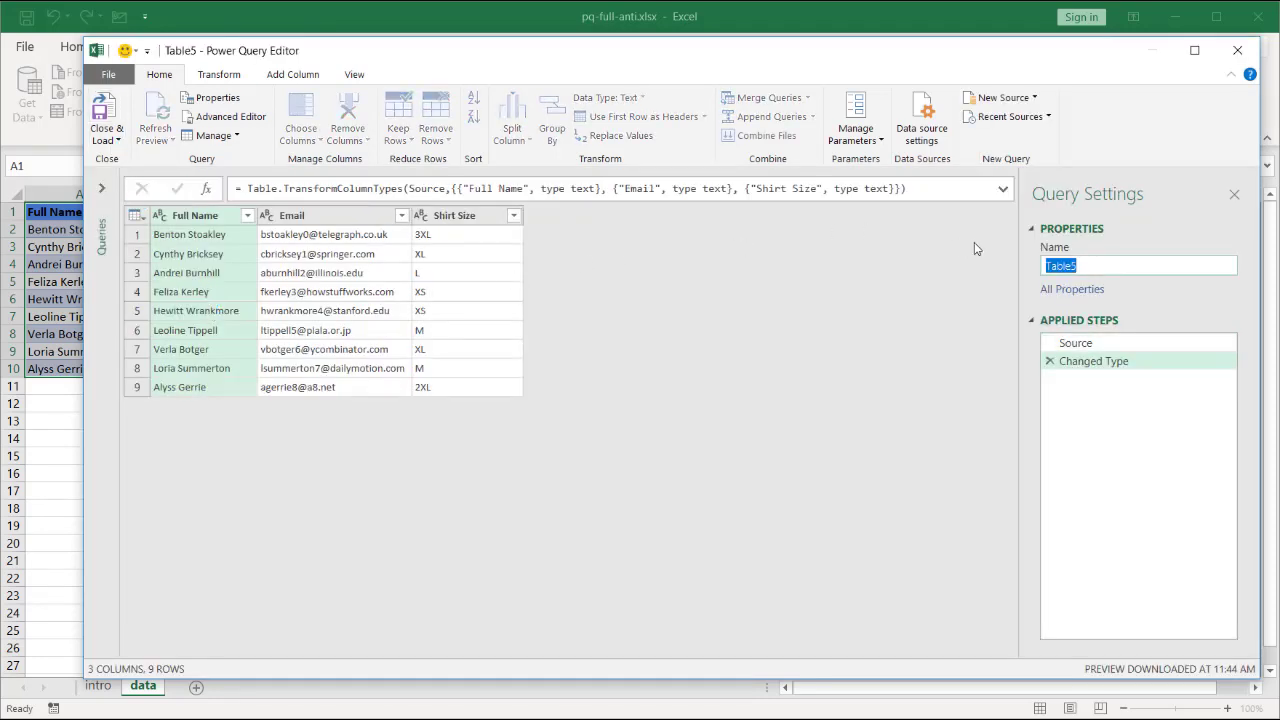
{"action": "type", "text": "left"}
{"action": "left_click", "coordinate": [107, 136]}
{"action": "left_click", "coordinate": [123, 179]}
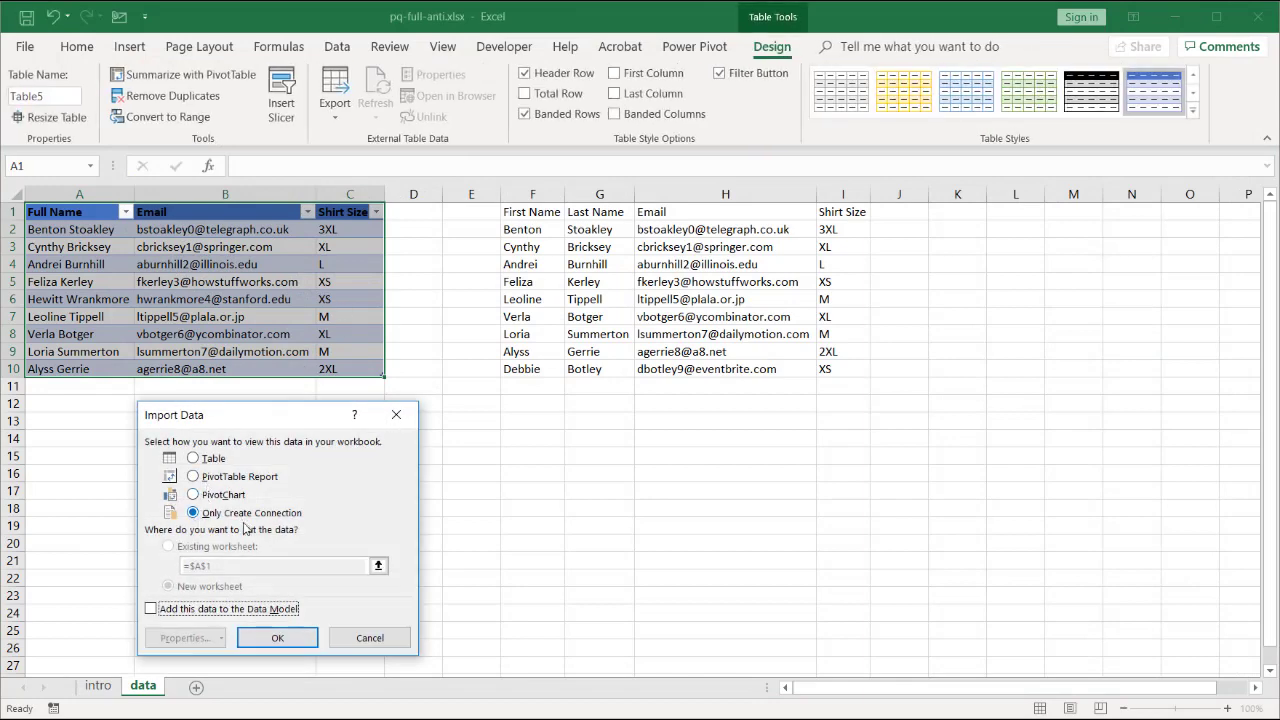
{"action": "left_click", "coordinate": [278, 638]}
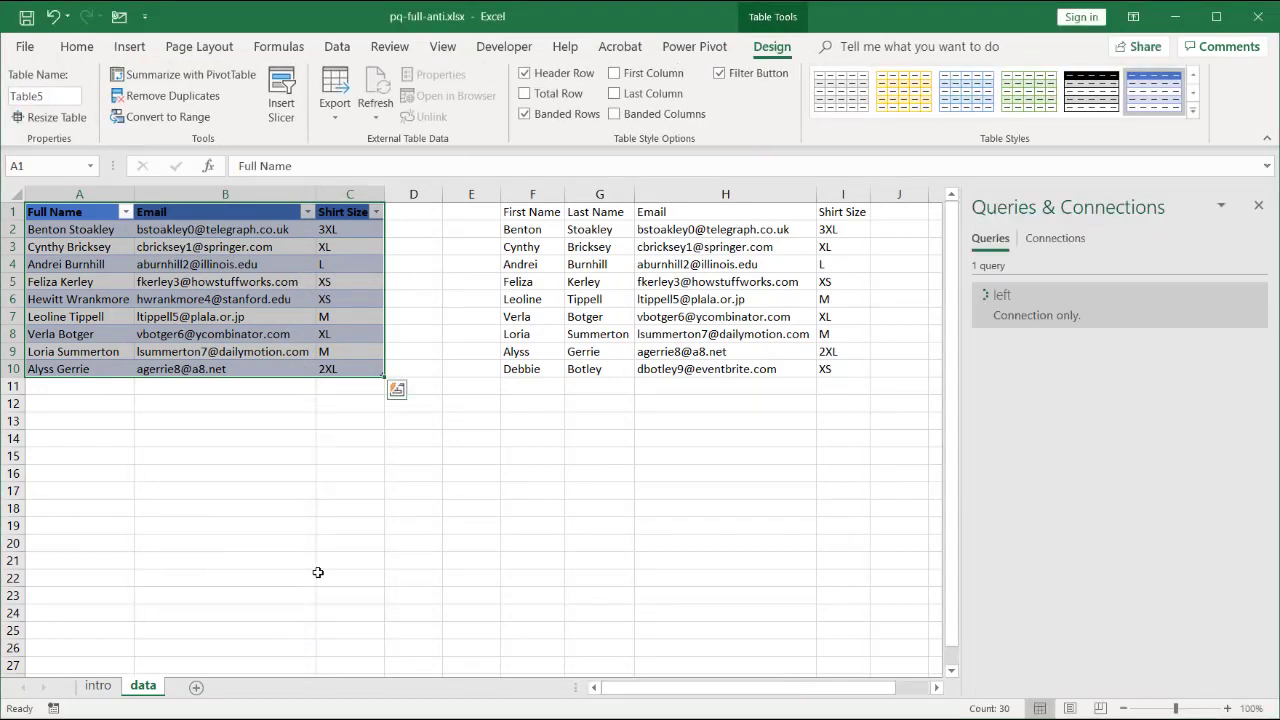
Turn the First Name, Last Name, Email and Shirt Size range F1:I10 into a table with headers and open it in Power Query
{"action": "left_click", "coordinate": [670, 285]}
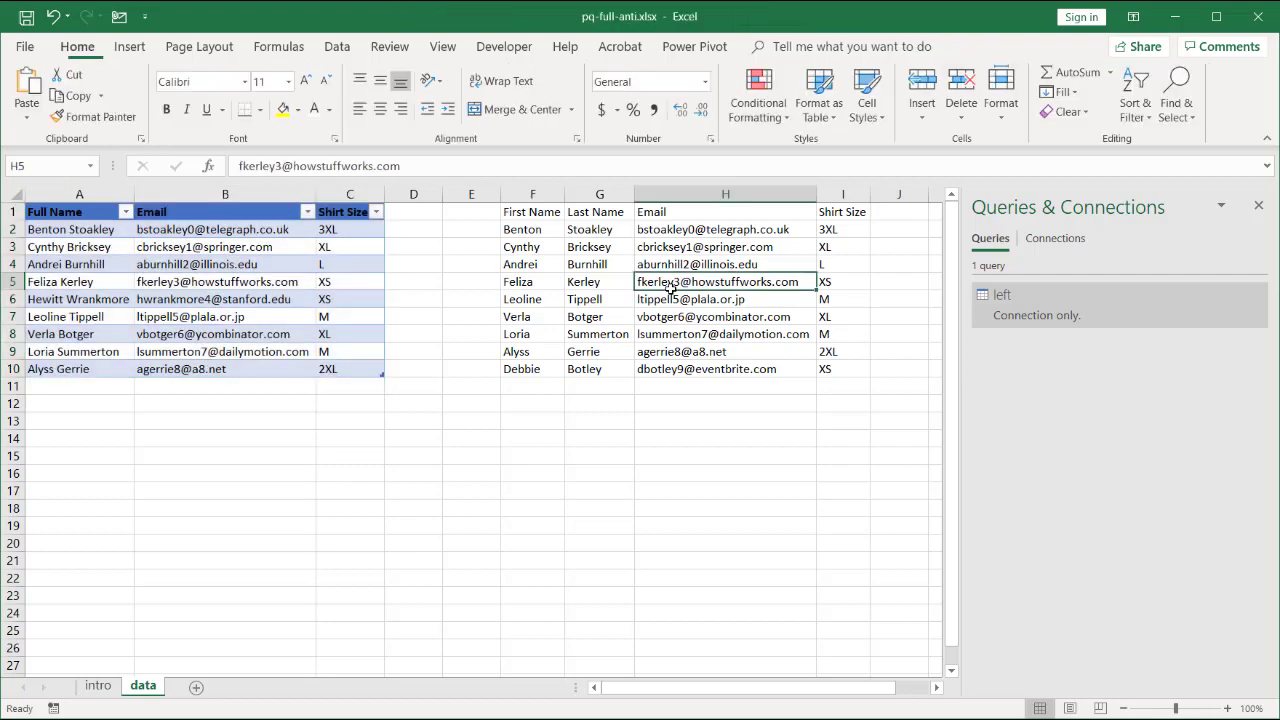
{"action": "left_click", "coordinate": [337, 47]}
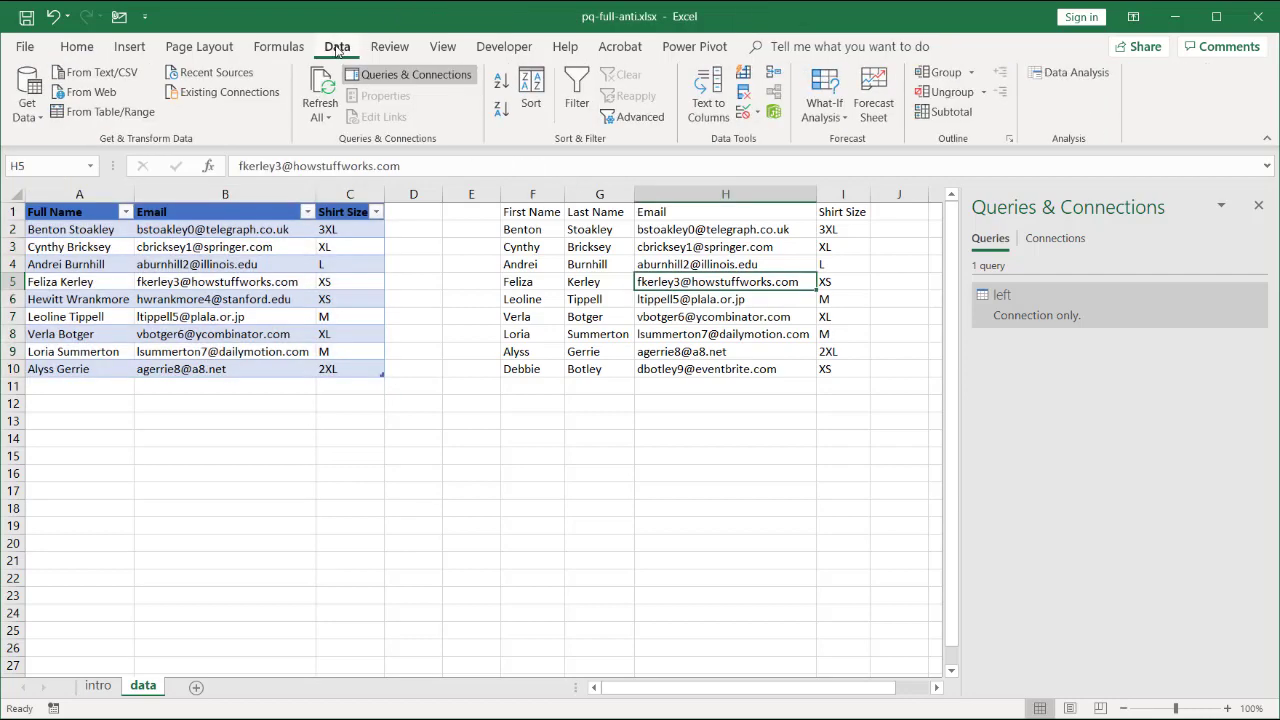
{"action": "left_click", "coordinate": [135, 111]}
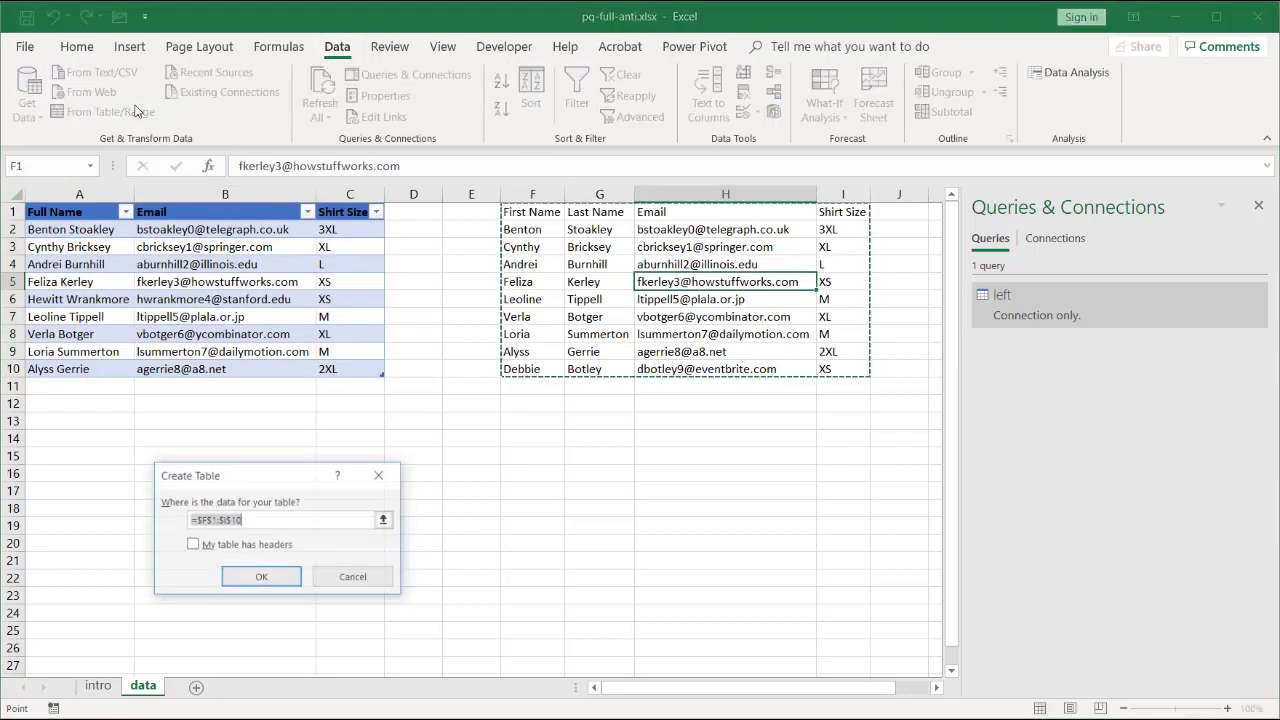
{"action": "left_click", "coordinate": [193, 545]}
{"action": "left_click", "coordinate": [261, 577]}
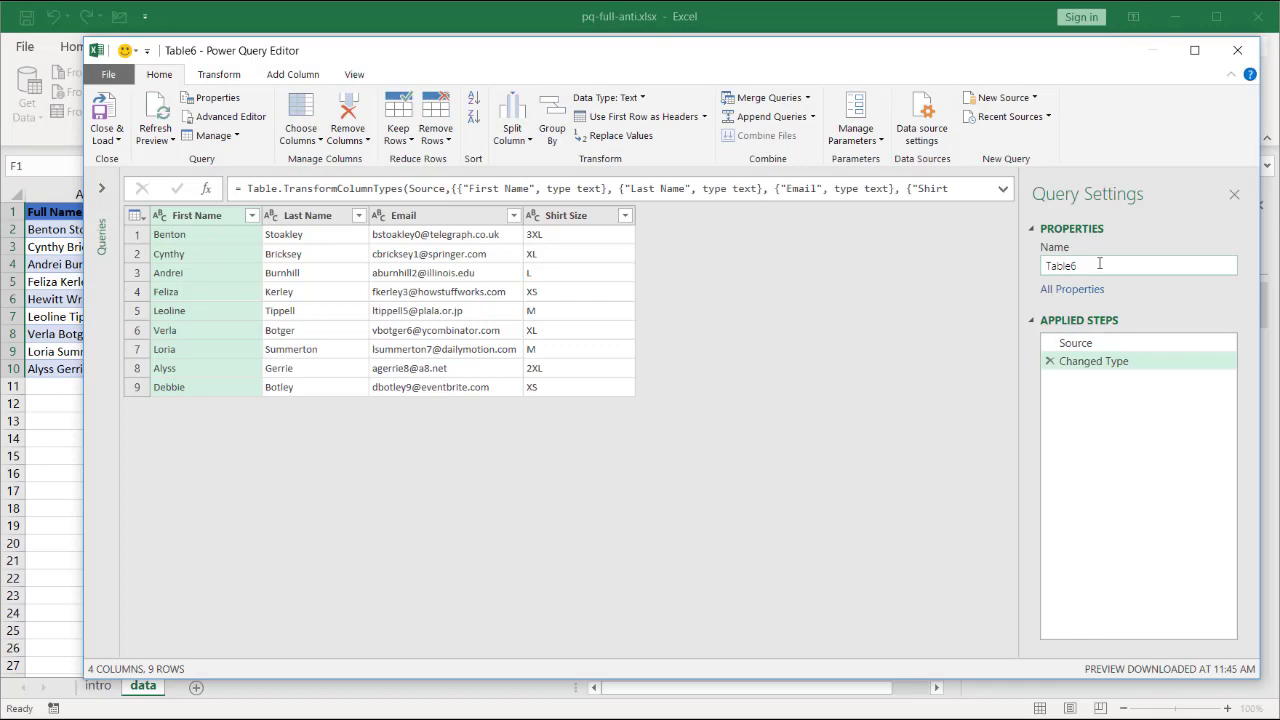
Rename the second table's query as right and load it as a connection only
{"action": "left_click_drag", "start_coordinate": [1100, 264], "coordinate": [1043, 265]}
{"action": "type", "text": "right"}
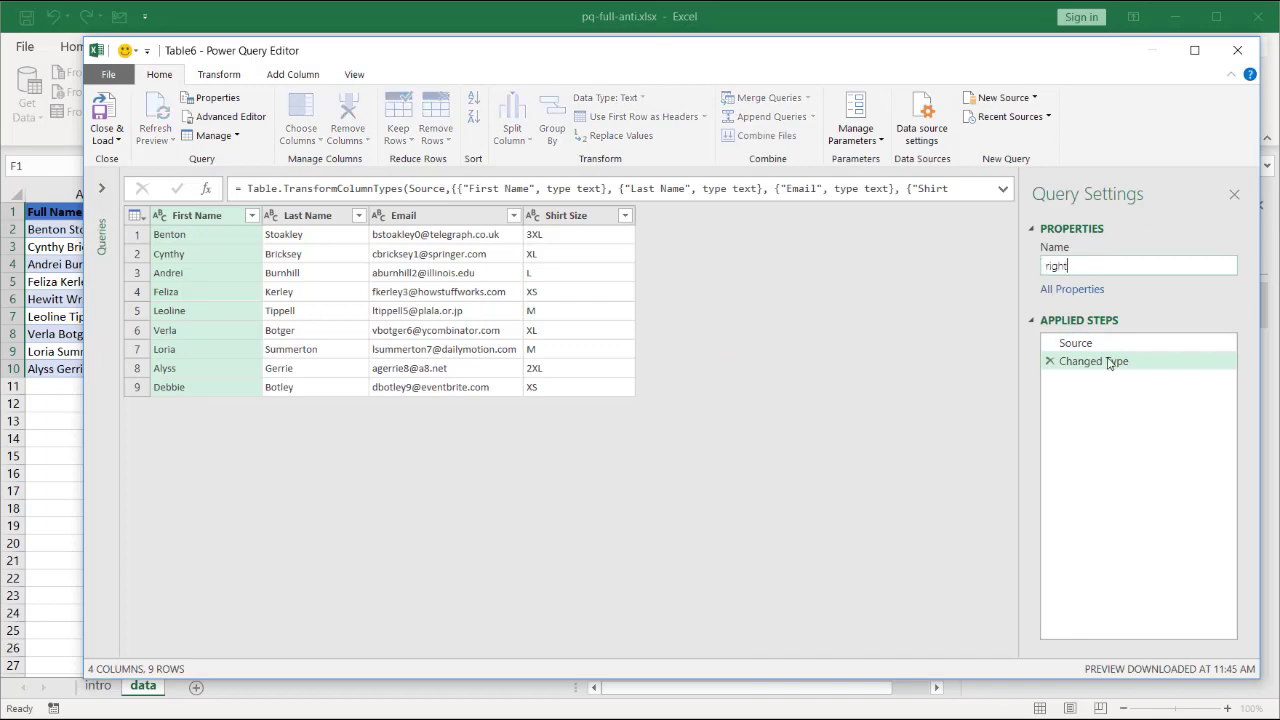
{"action": "left_click", "coordinate": [110, 140]}
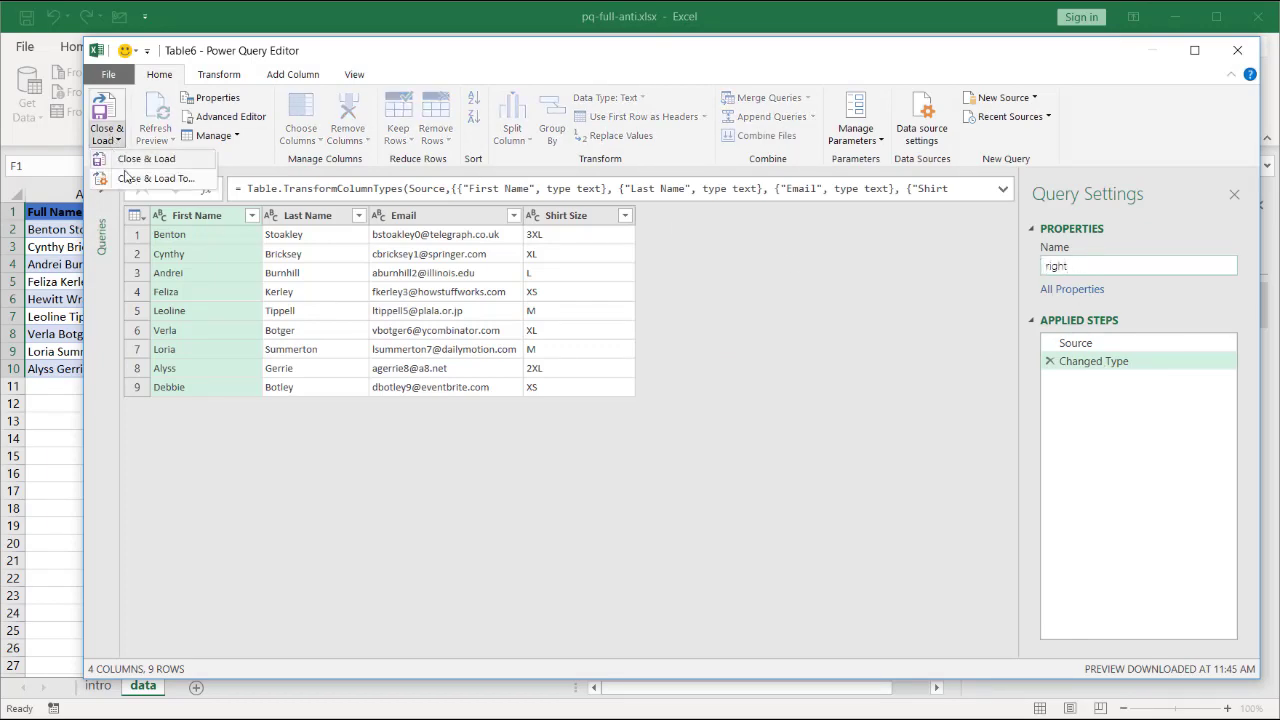
{"action": "left_click", "coordinate": [125, 178]}
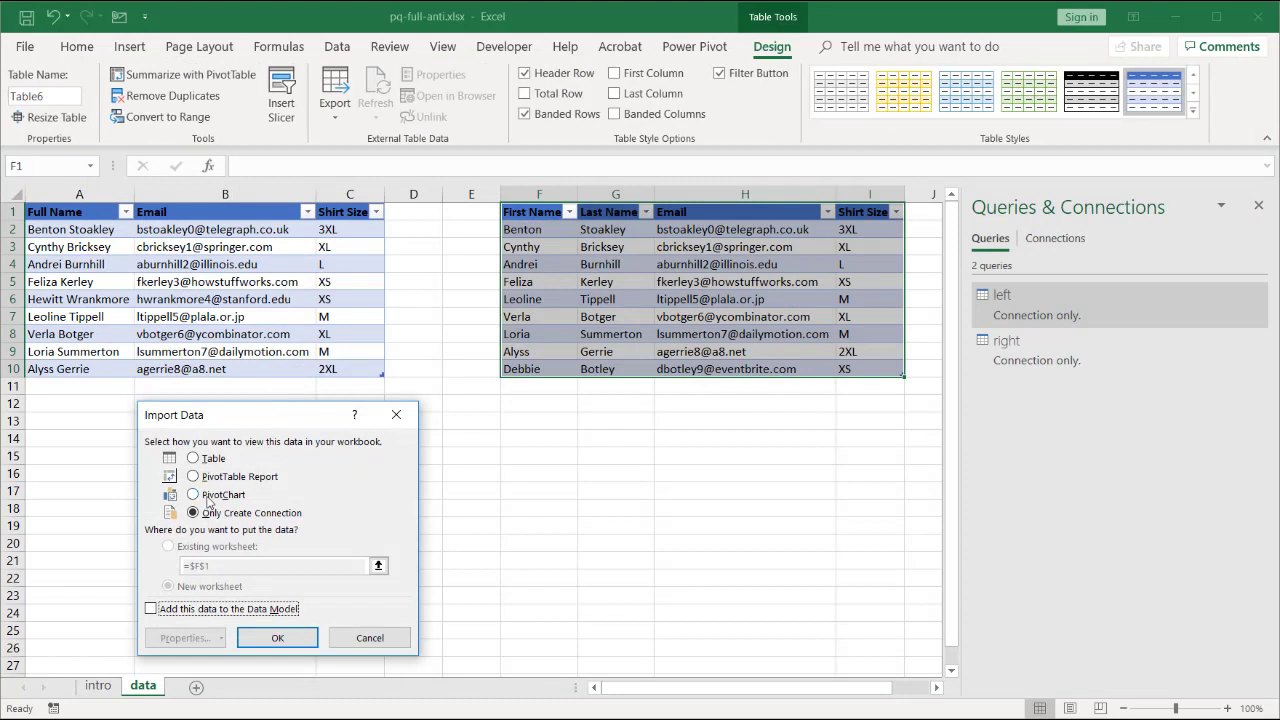
{"action": "left_click", "coordinate": [278, 638]}
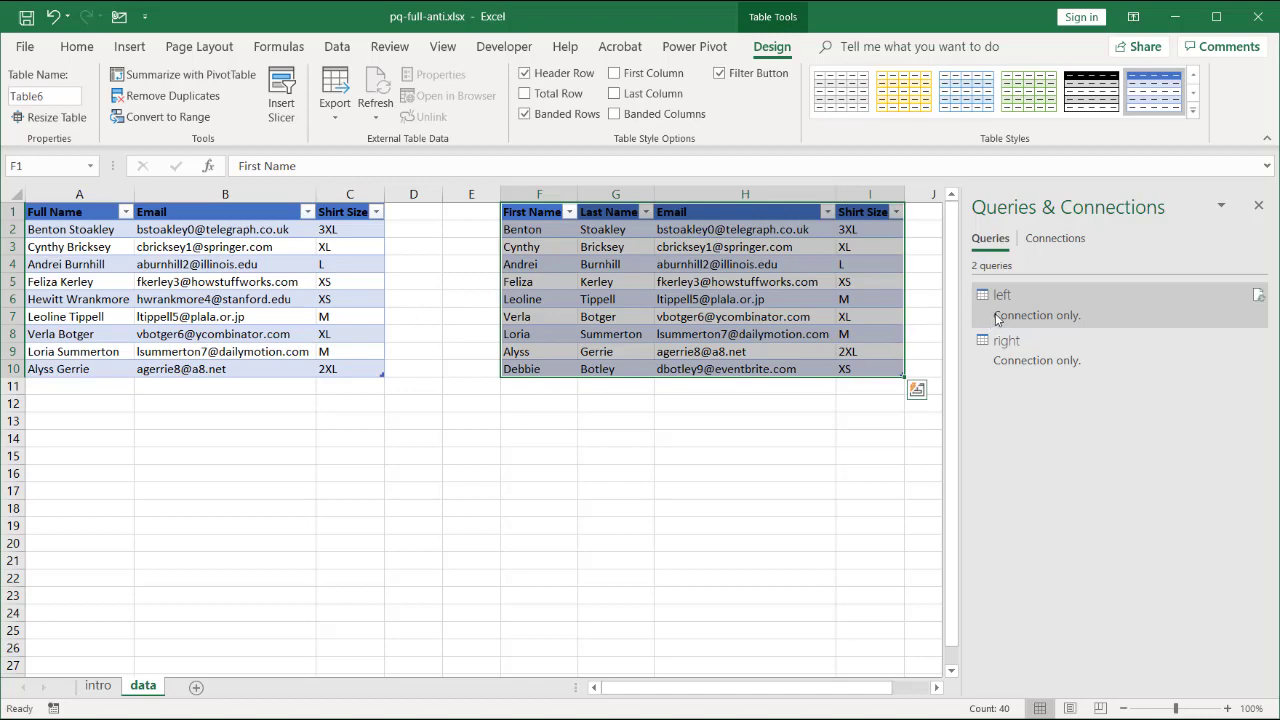
Create a new query that references the left query
{"action": "mouse_move", "coordinate": [1008, 303]}
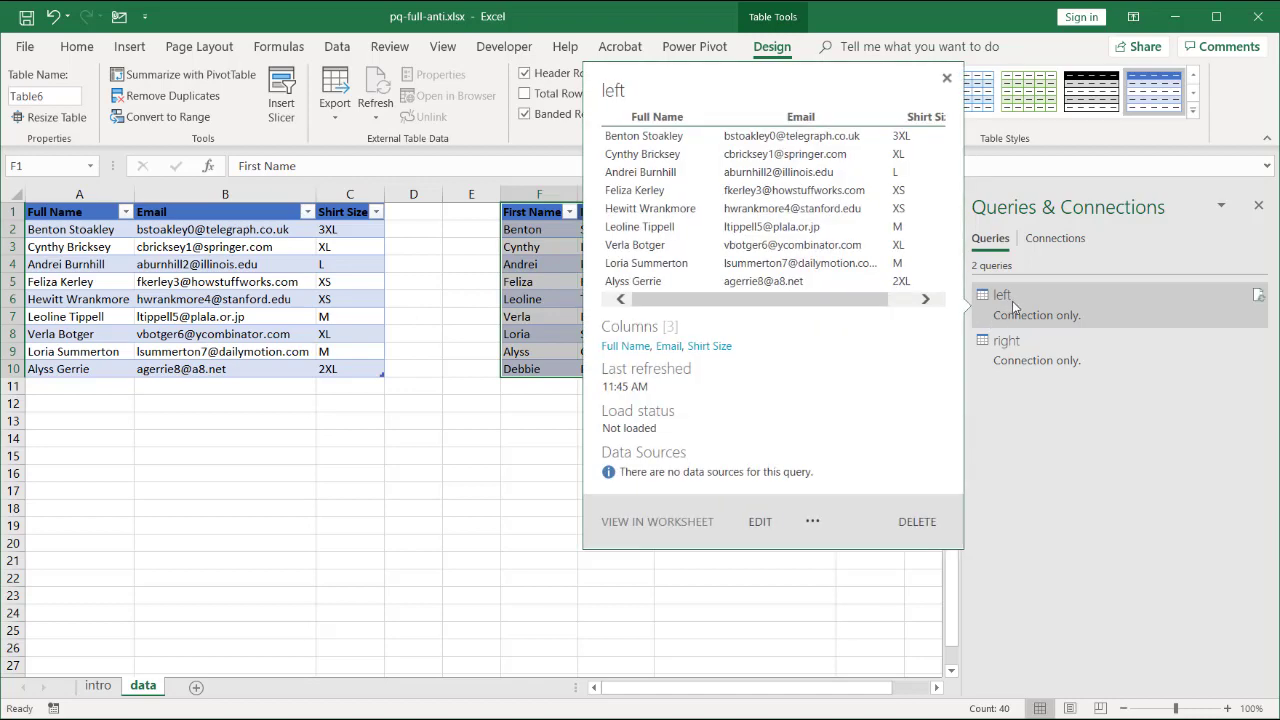
{"action": "right_click", "coordinate": [1014, 307]}
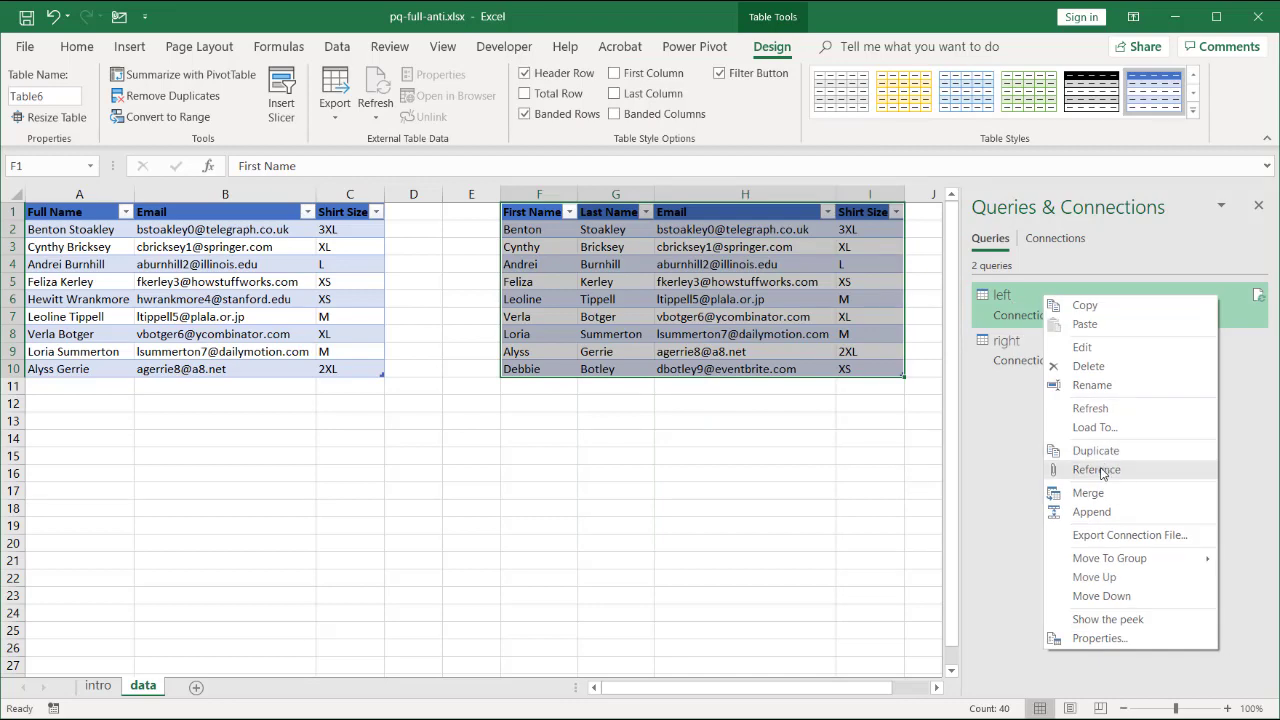
{"action": "left_click", "coordinate": [1097, 470]}
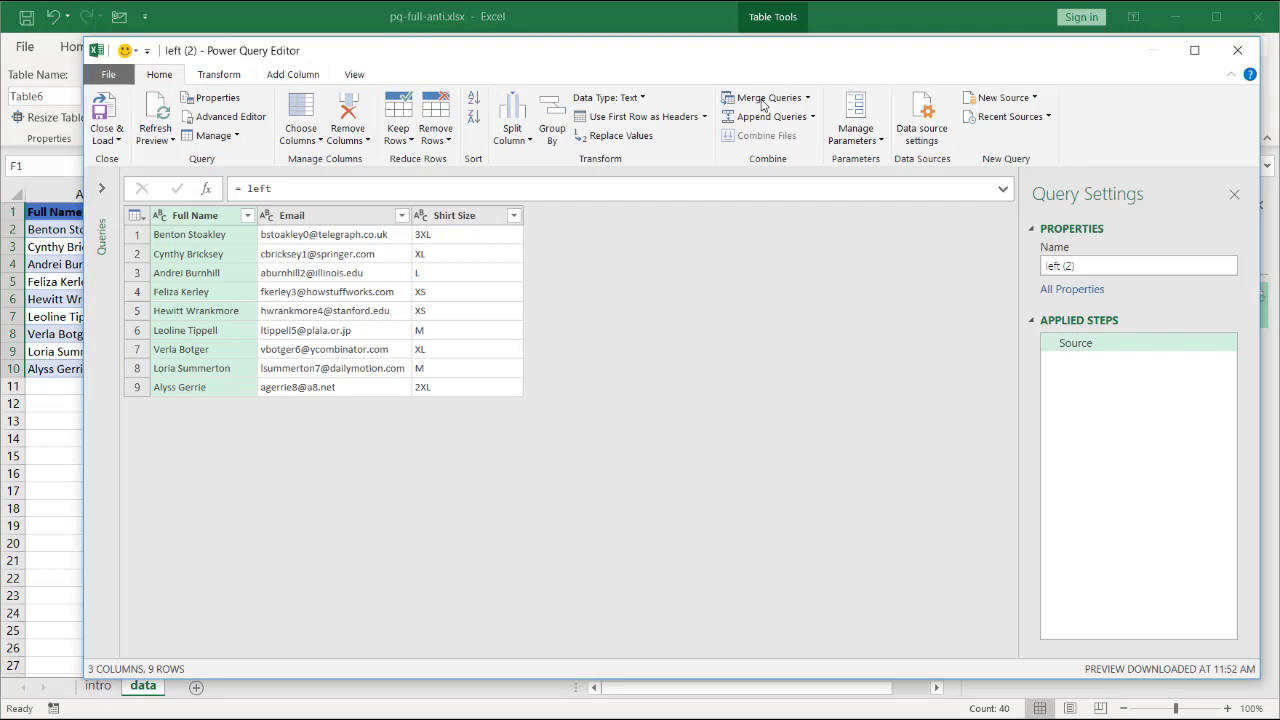
Merge the referenced query with the right query, matching on Email in both tables, using a Left Anti join
{"action": "left_click", "coordinate": [764, 98]}
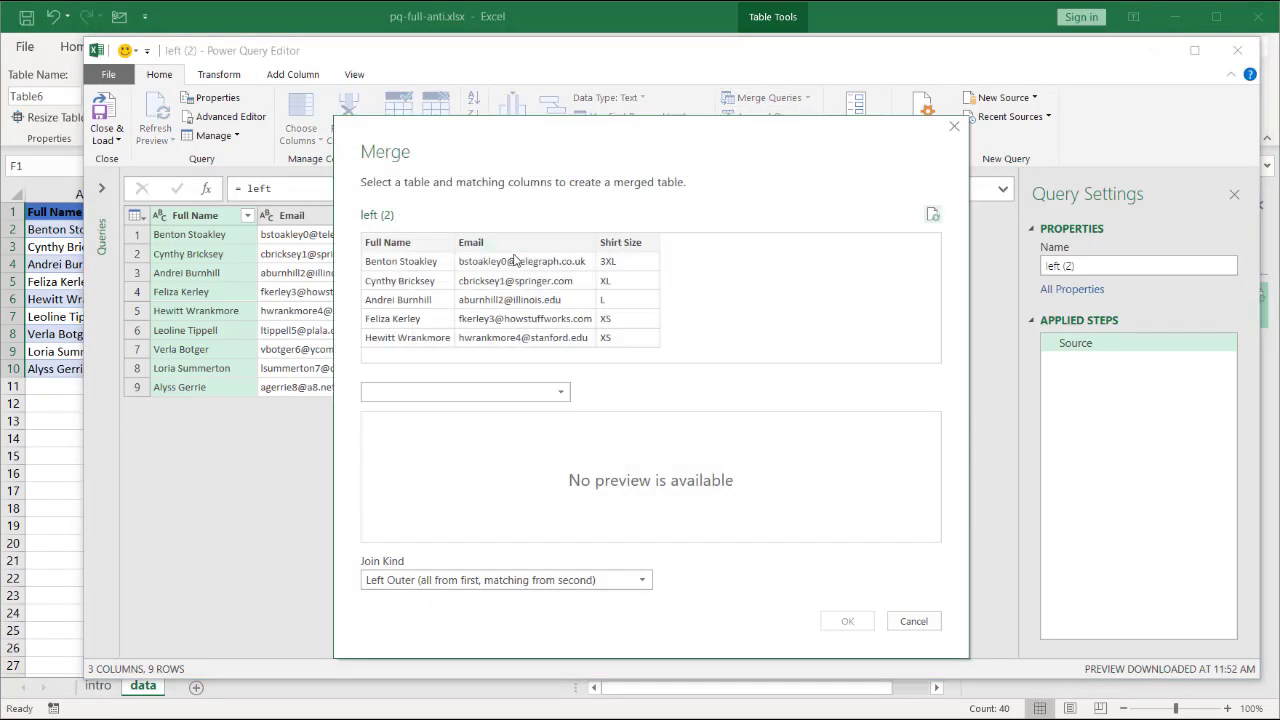
{"action": "left_click", "coordinate": [522, 244]}
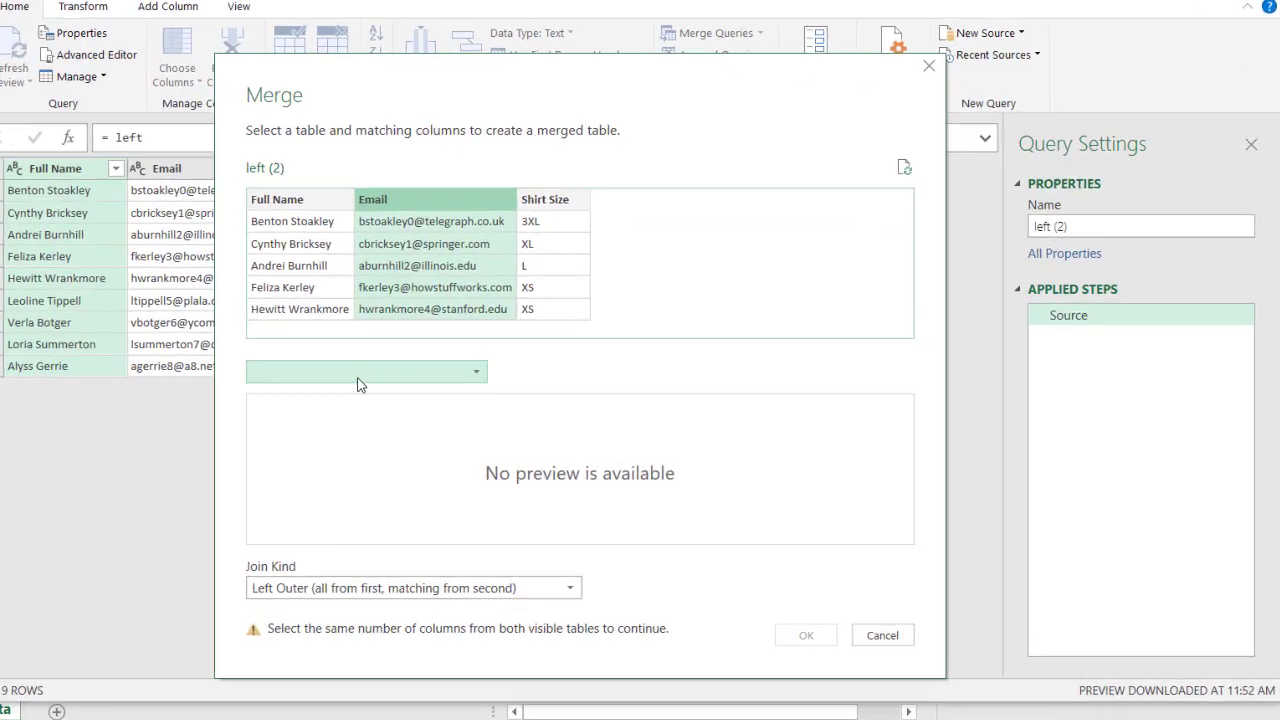
{"action": "left_click", "coordinate": [458, 392]}
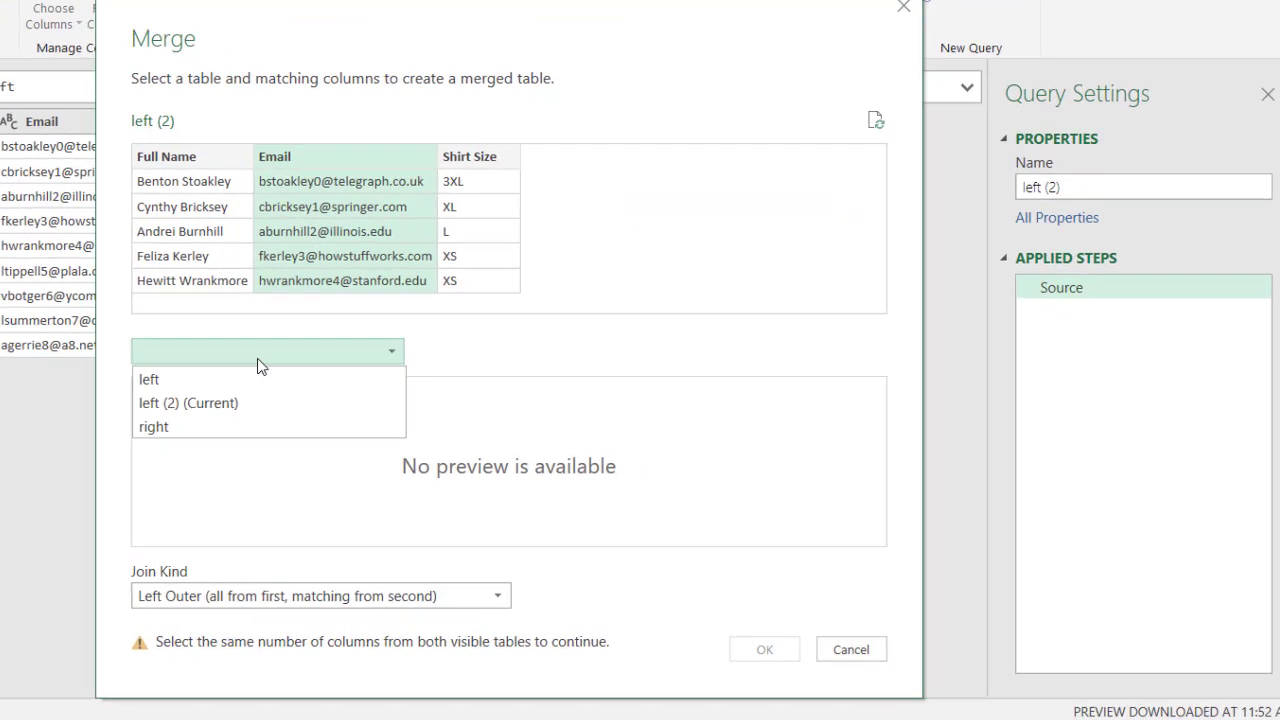
{"action": "left_click", "coordinate": [186, 428]}
{"action": "left_click", "coordinate": [380, 396]}
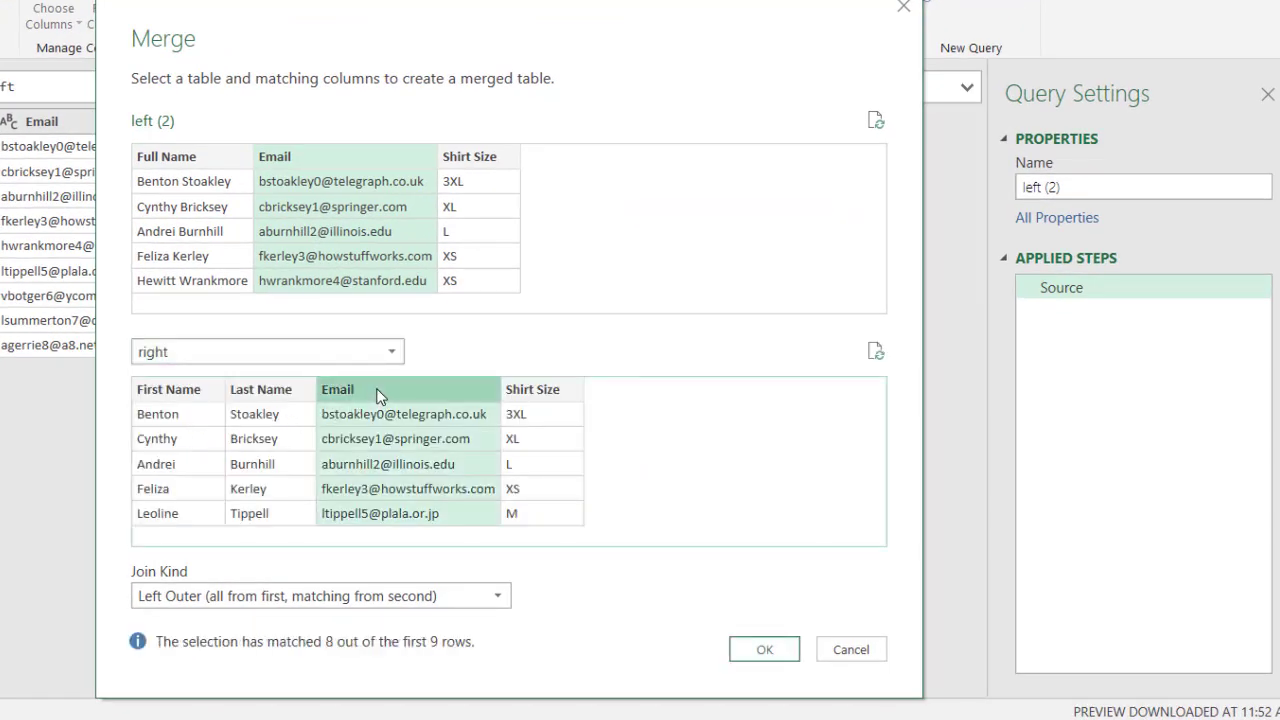
{"action": "left_click", "coordinate": [472, 598]}
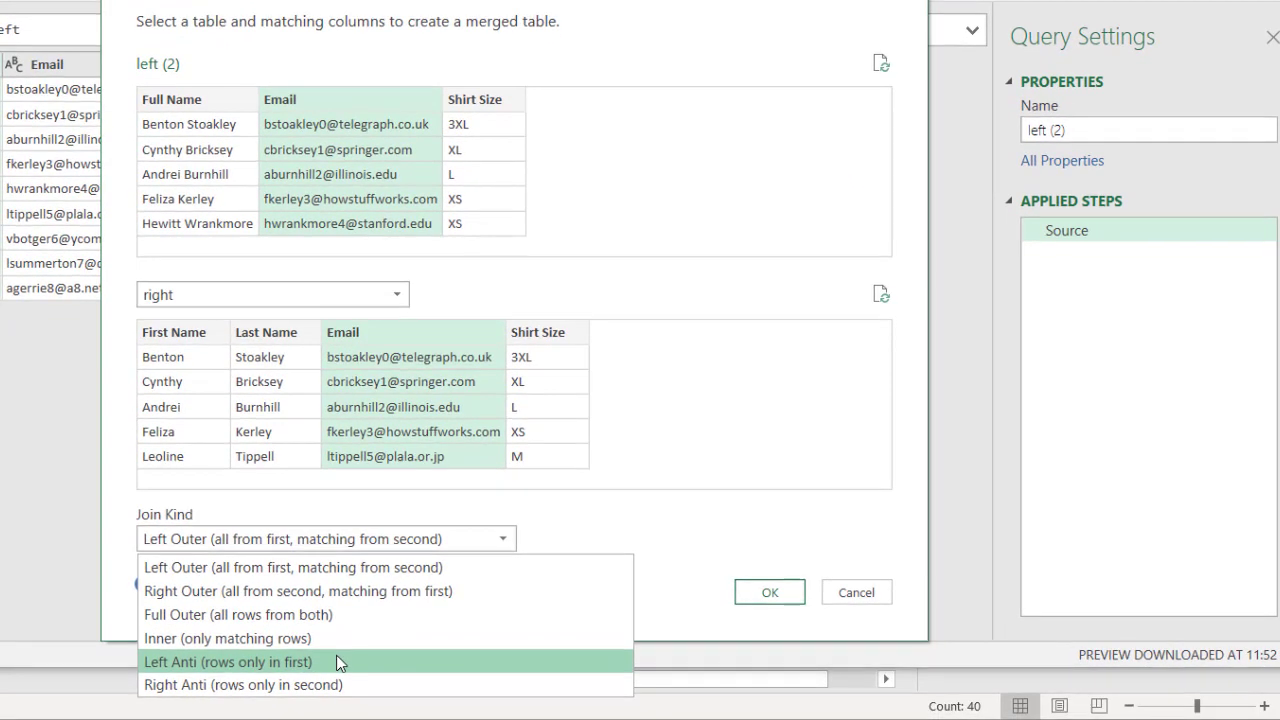
{"action": "left_click", "coordinate": [331, 717]}
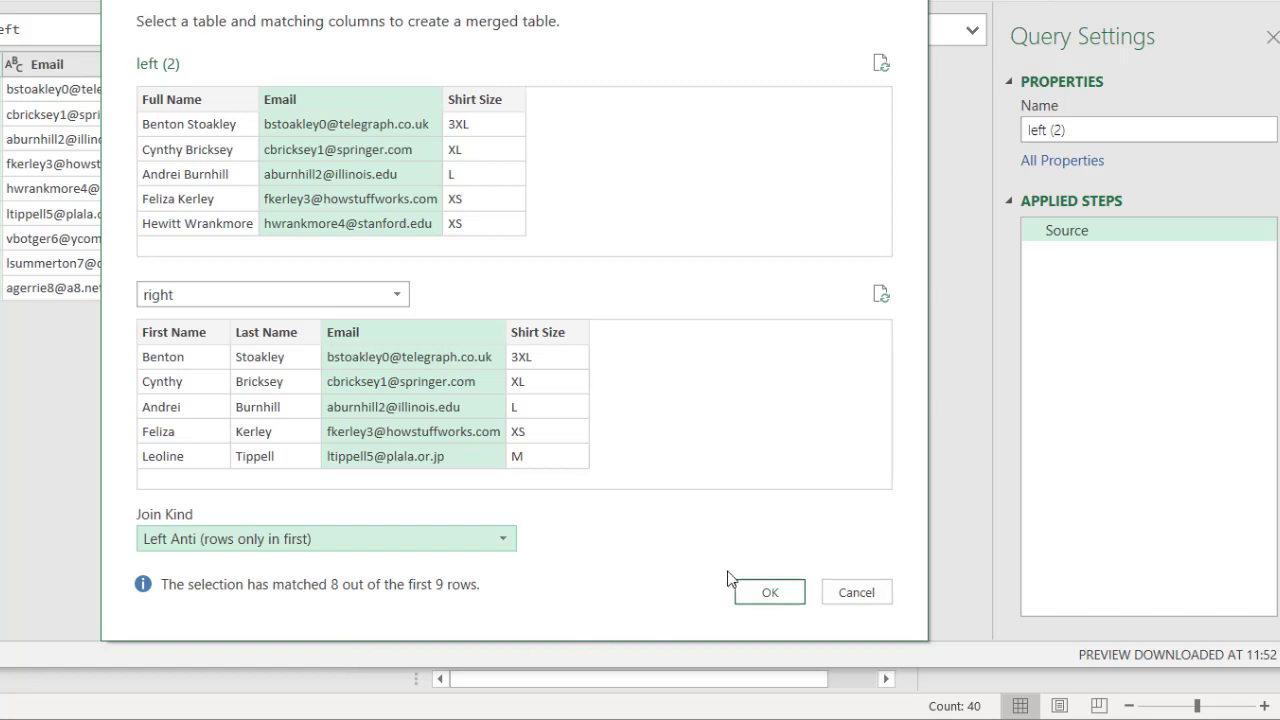
{"action": "left_click", "coordinate": [763, 592]}
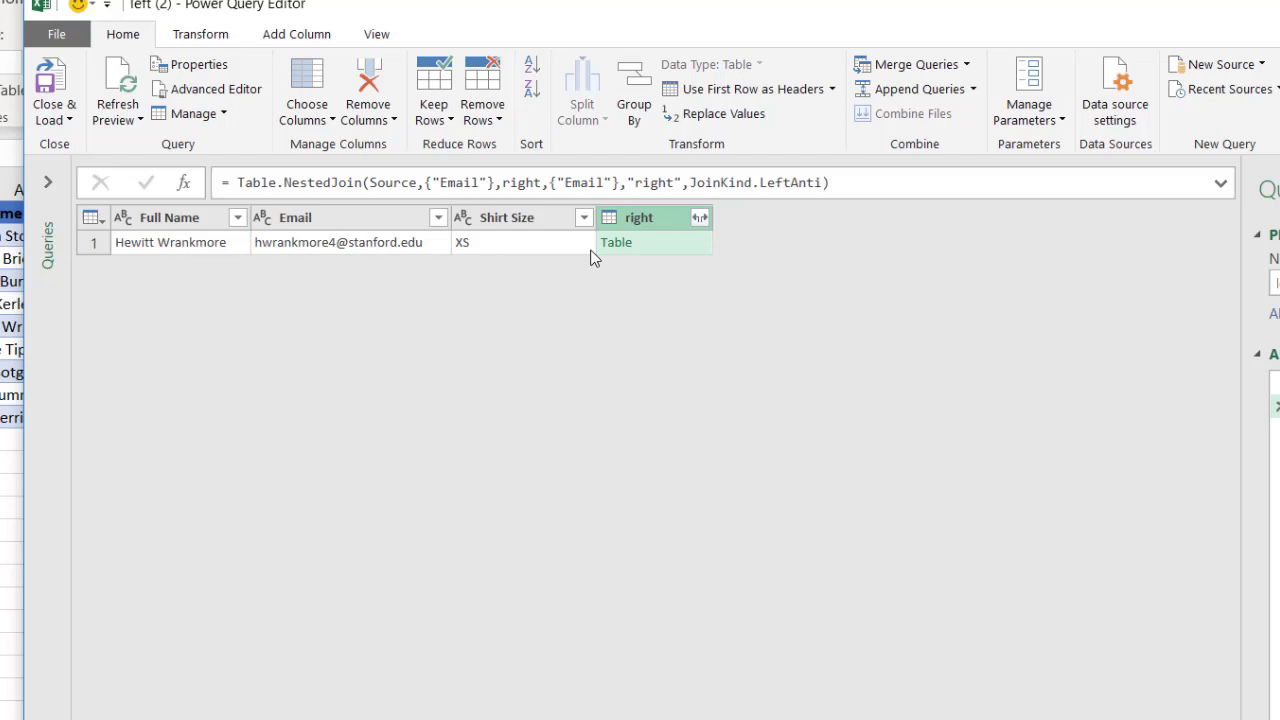
Expand all columns of the merged right table without using the original column name as prefix
{"action": "left_click", "coordinate": [699, 218]}
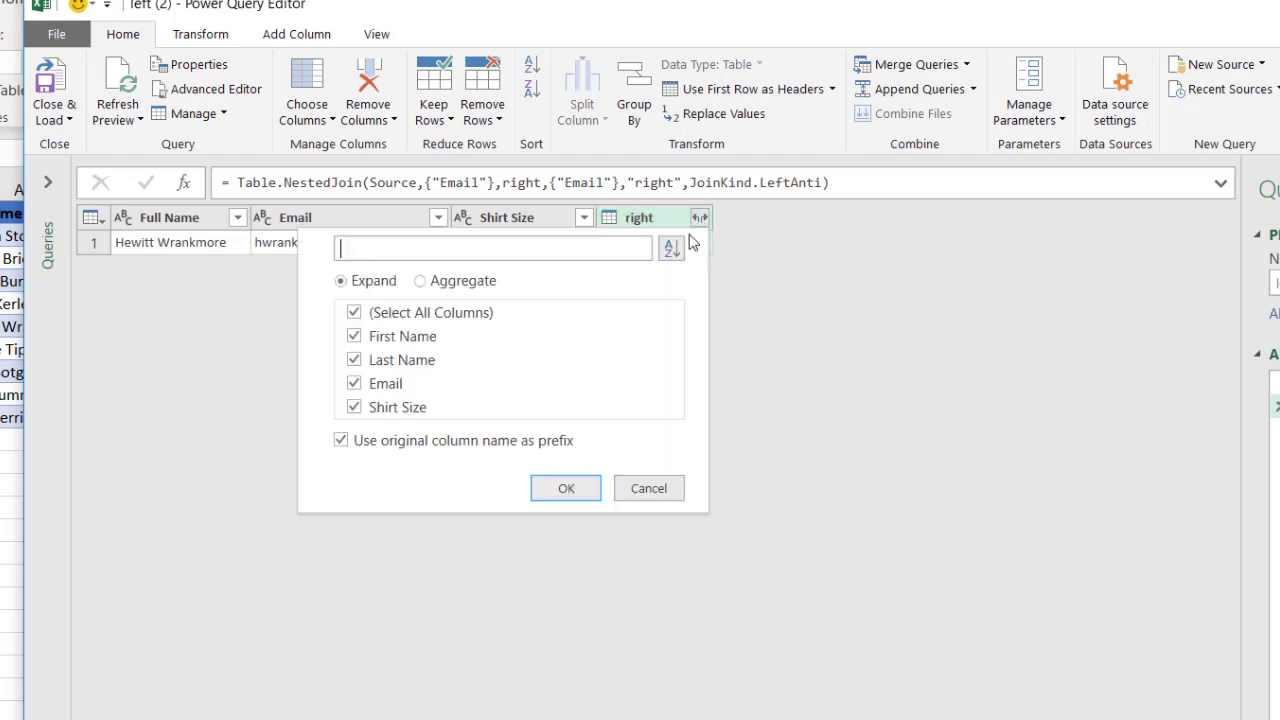
{"action": "left_click", "coordinate": [340, 440]}
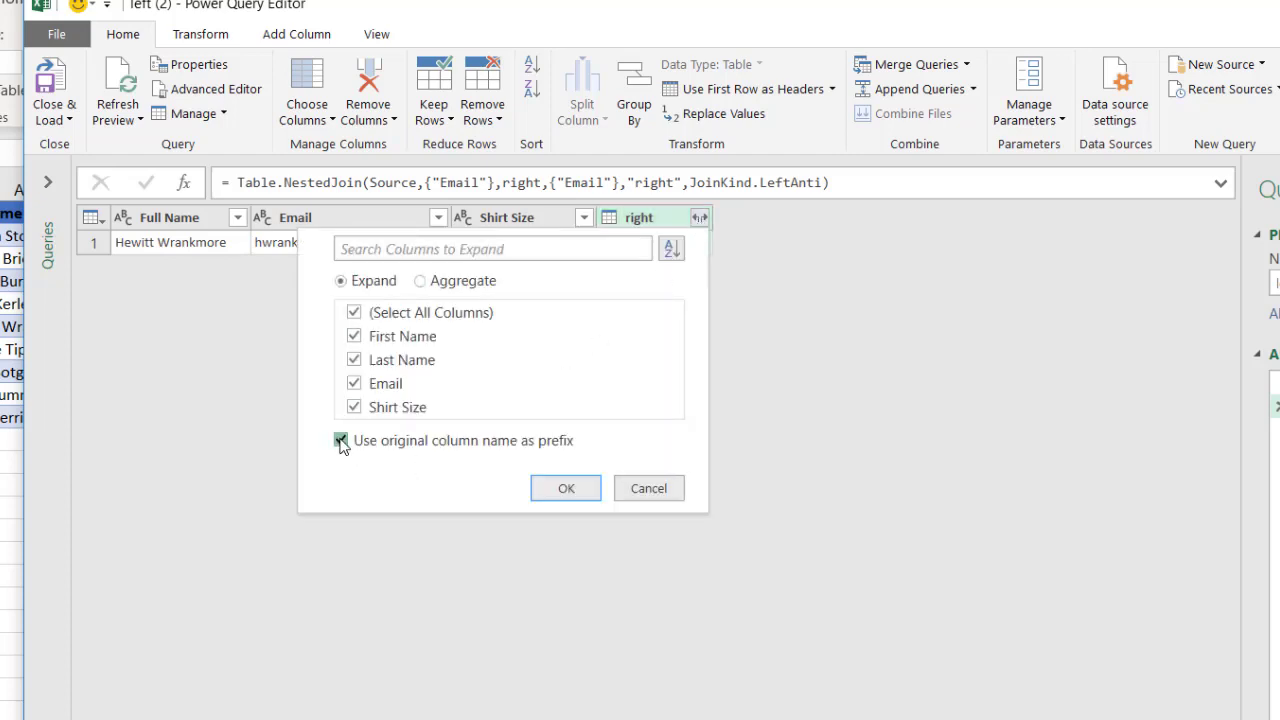
{"action": "left_click", "coordinate": [566, 489]}
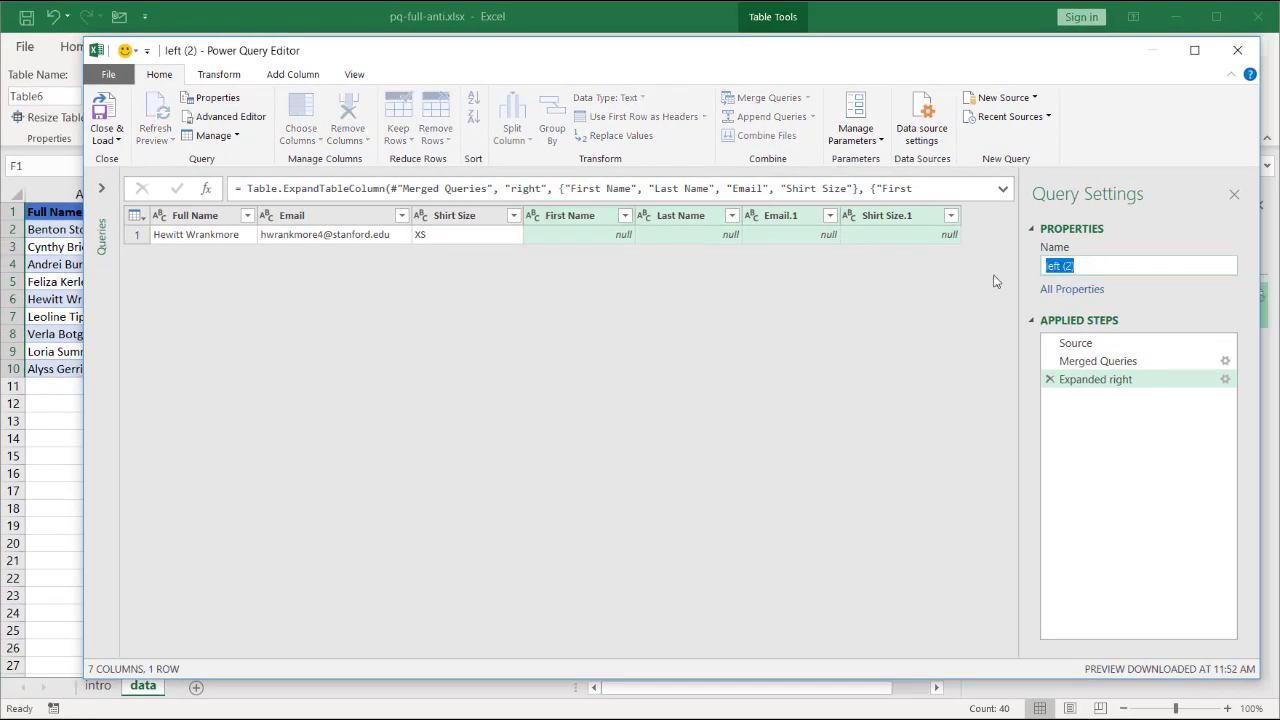
Rename the merged query as left-anti and load it as a connection only
{"action": "type", "text": "anti"}
{"action": "left_click", "coordinate": [105, 136]}
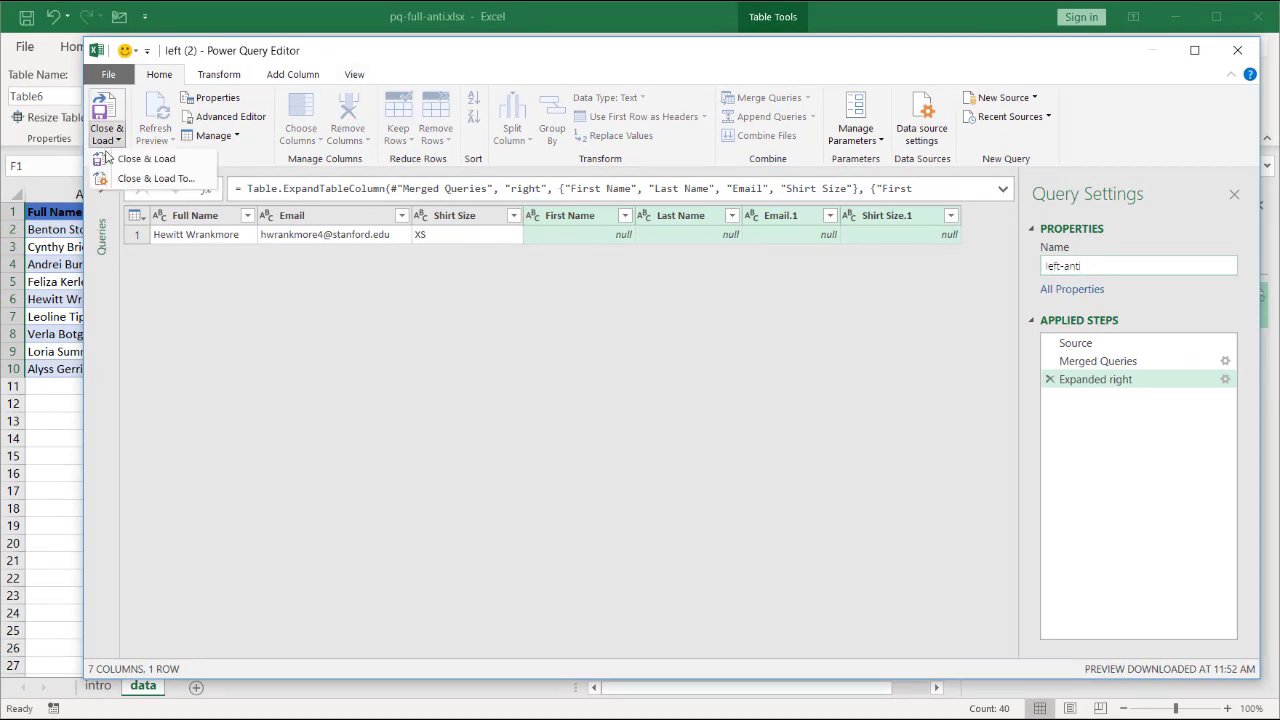
{"action": "left_click", "coordinate": [132, 178]}
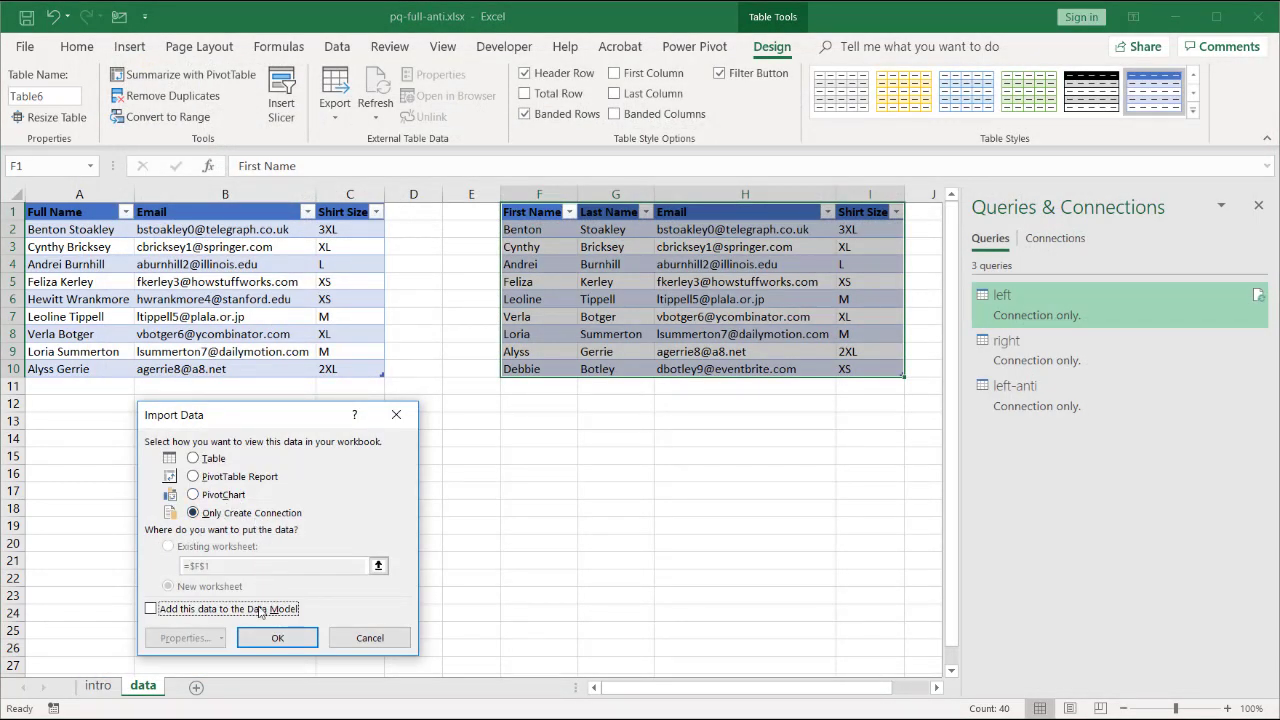
{"action": "left_click", "coordinate": [268, 639]}
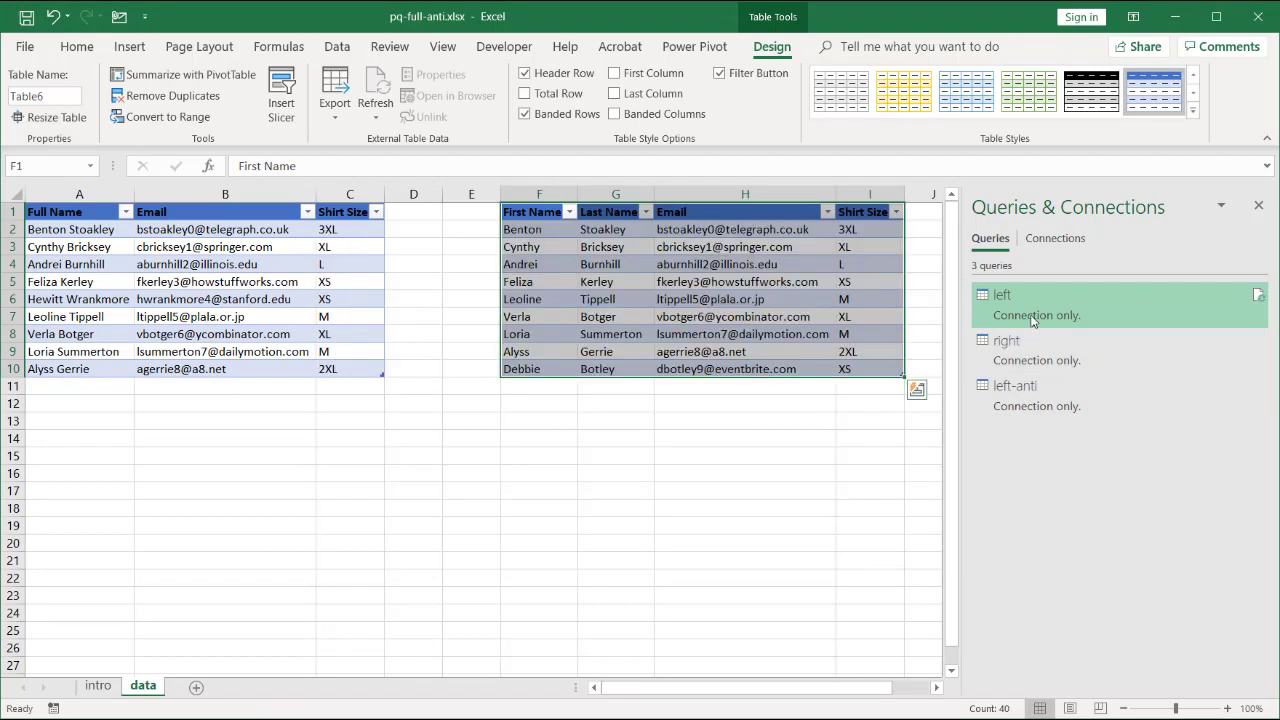
Create another new query that references the left query
{"action": "mouse_move", "coordinate": [1033, 313]}
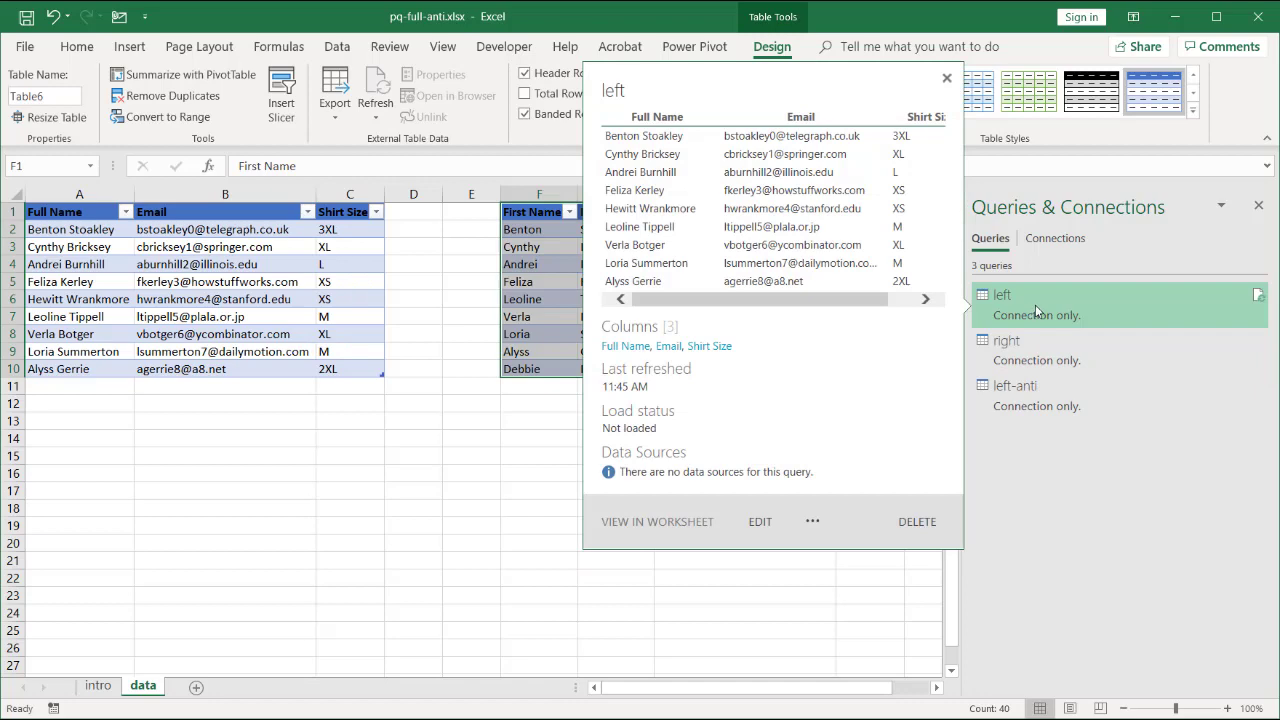
{"action": "right_click", "coordinate": [1035, 304]}
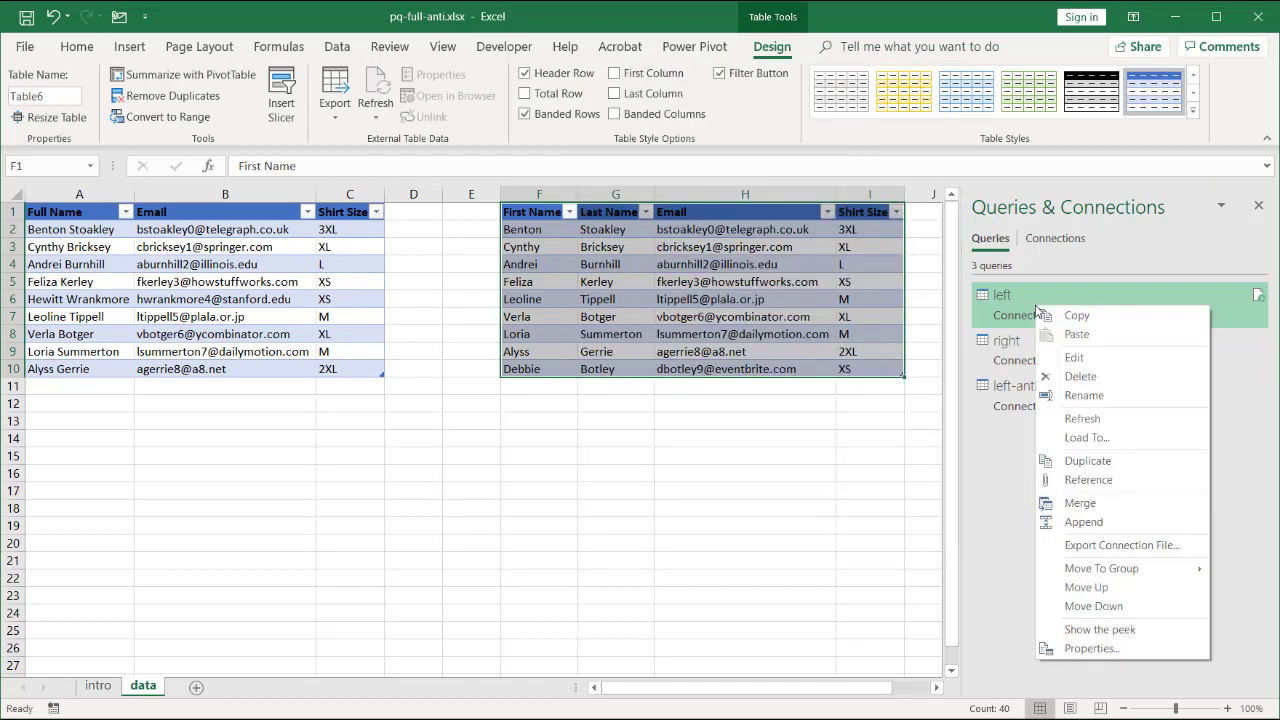
{"action": "left_click", "coordinate": [1094, 482]}
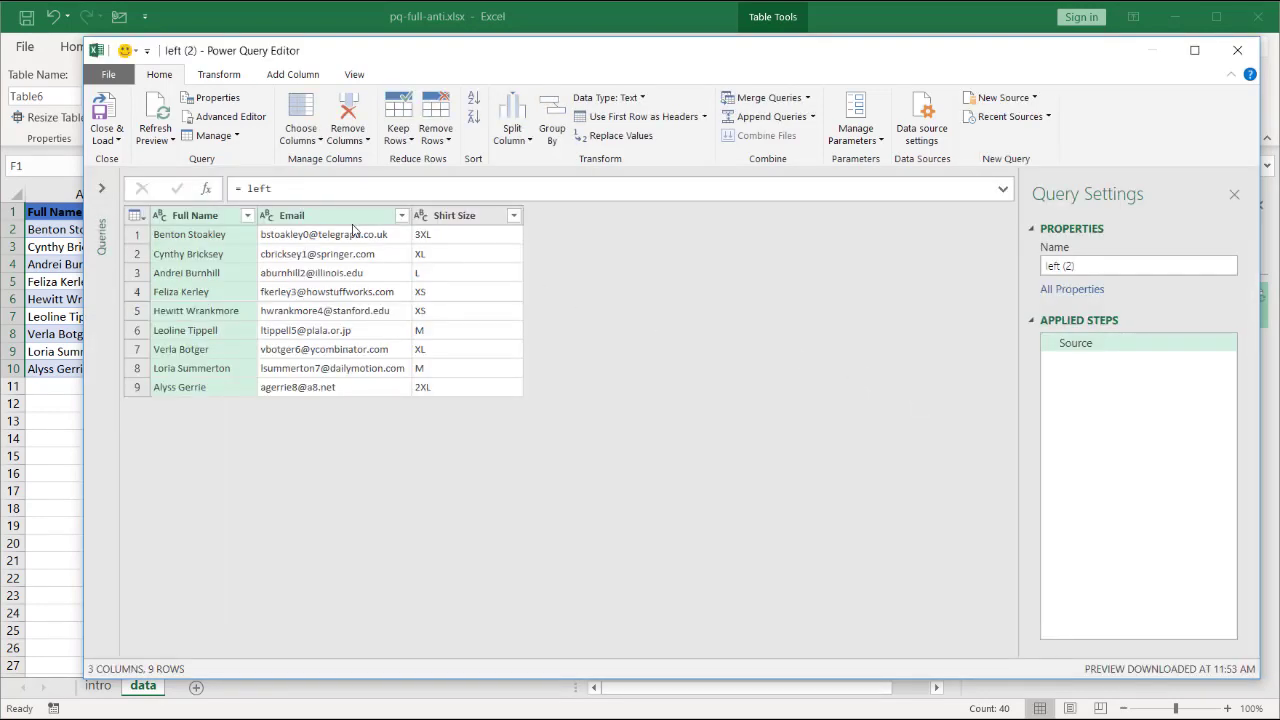
Merge the new reference query with the right query, matching on Email in both tables, using a Right Anti join
{"action": "left_click", "coordinate": [763, 101]}
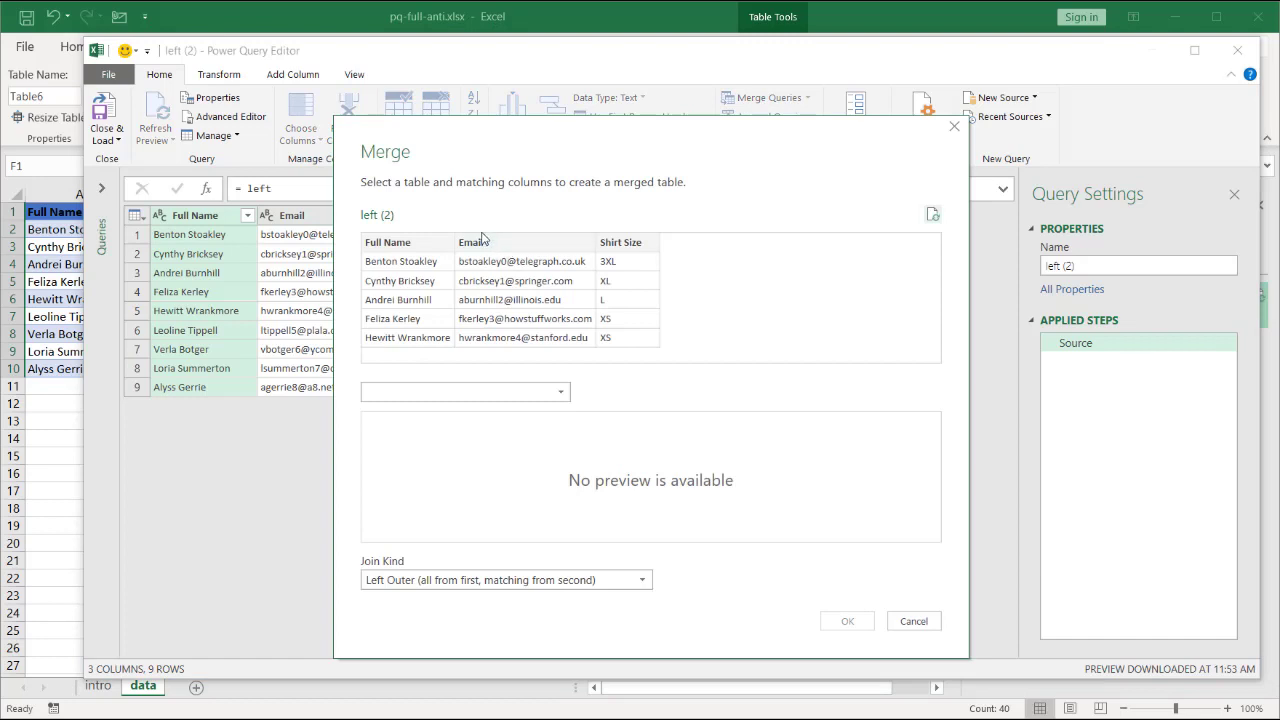
{"action": "left_click", "coordinate": [505, 243]}
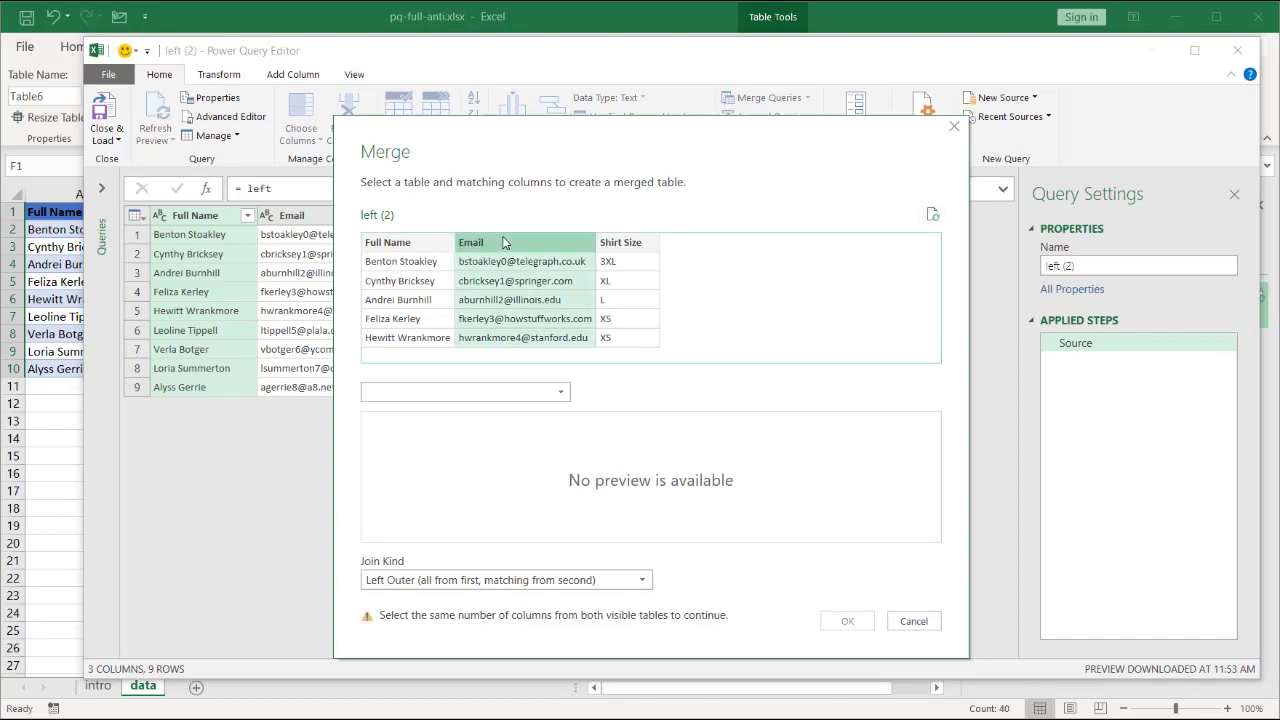
{"action": "left_click", "coordinate": [459, 392]}
{"action": "left_click", "coordinate": [429, 468]}
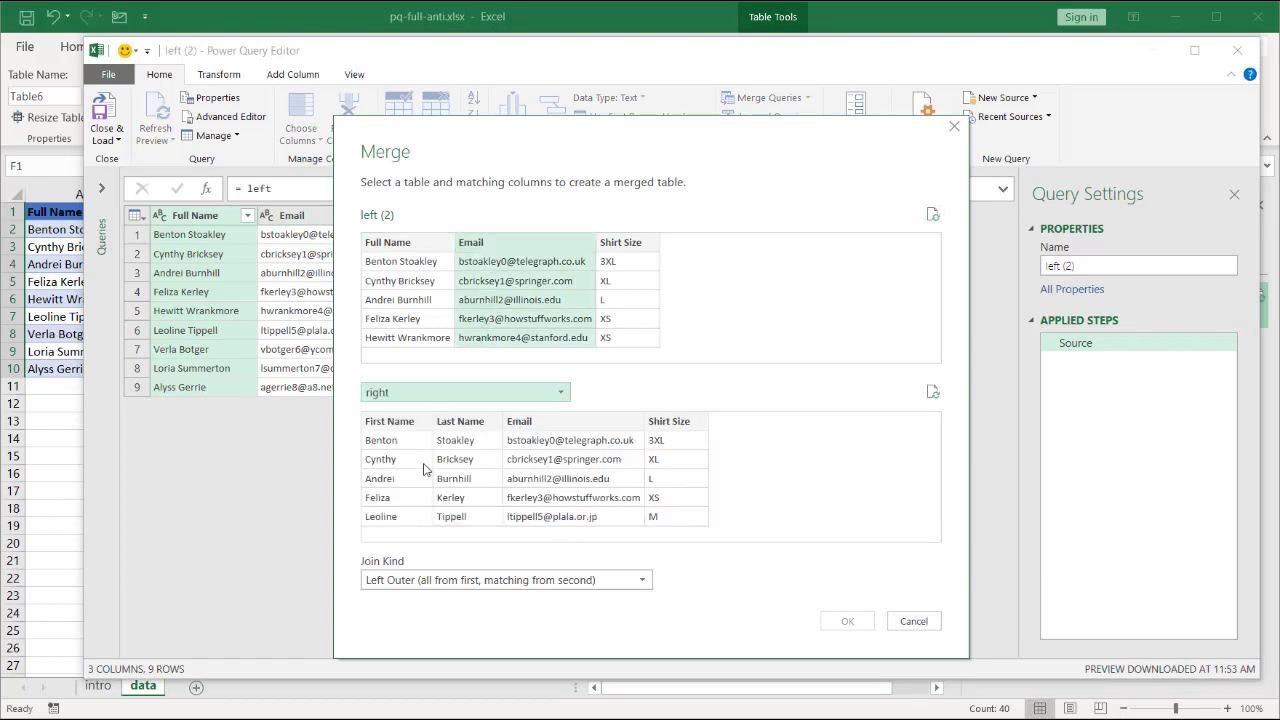
{"action": "left_click", "coordinate": [574, 430]}
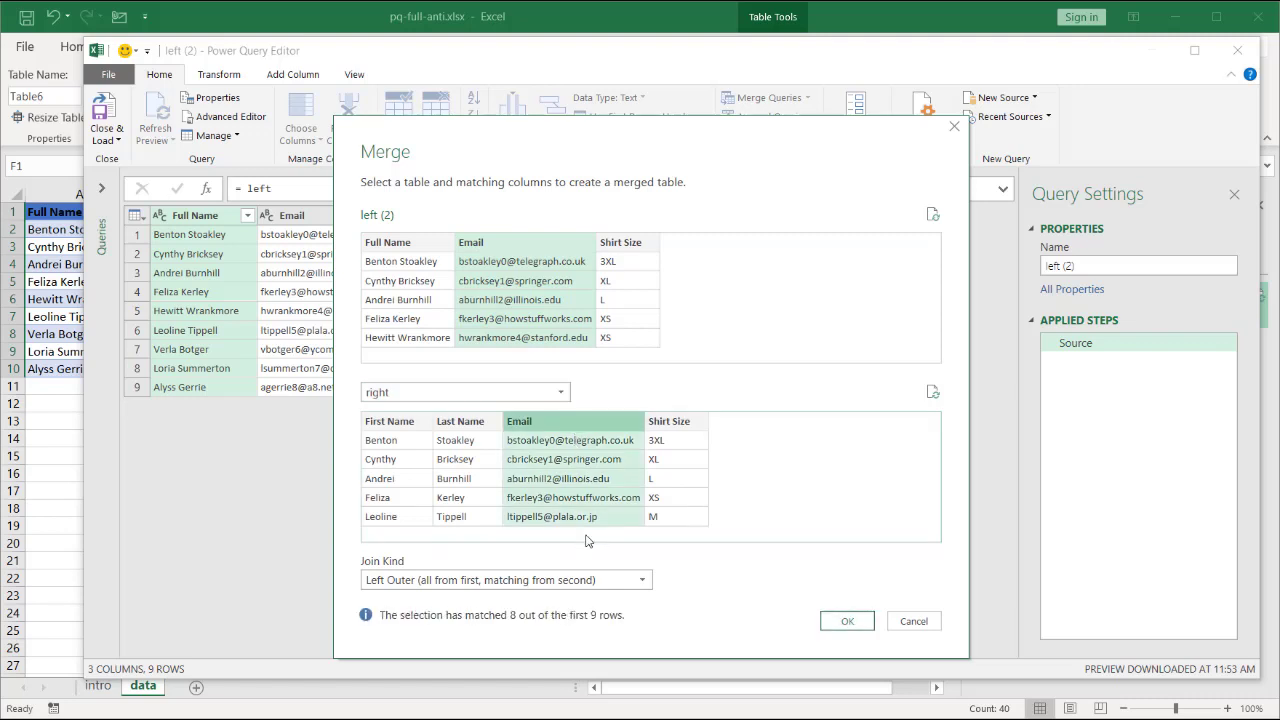
{"action": "left_click", "coordinate": [615, 577]}
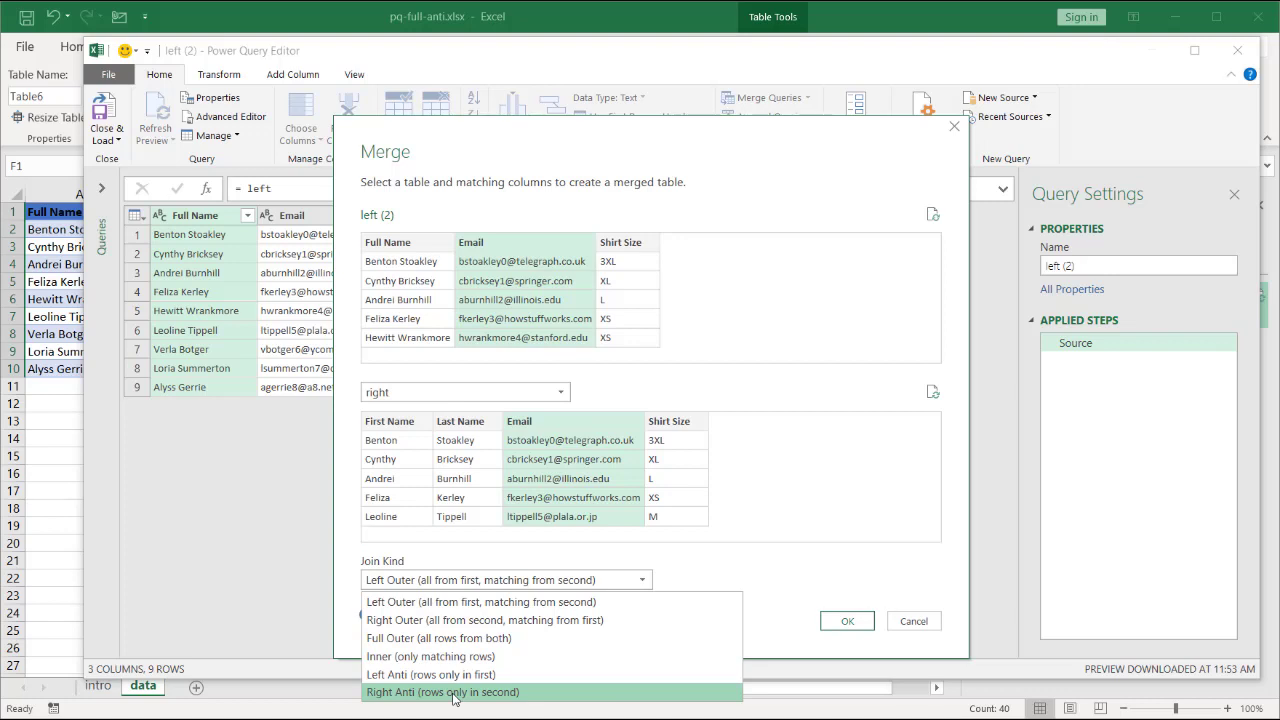
{"action": "left_click", "coordinate": [454, 692]}
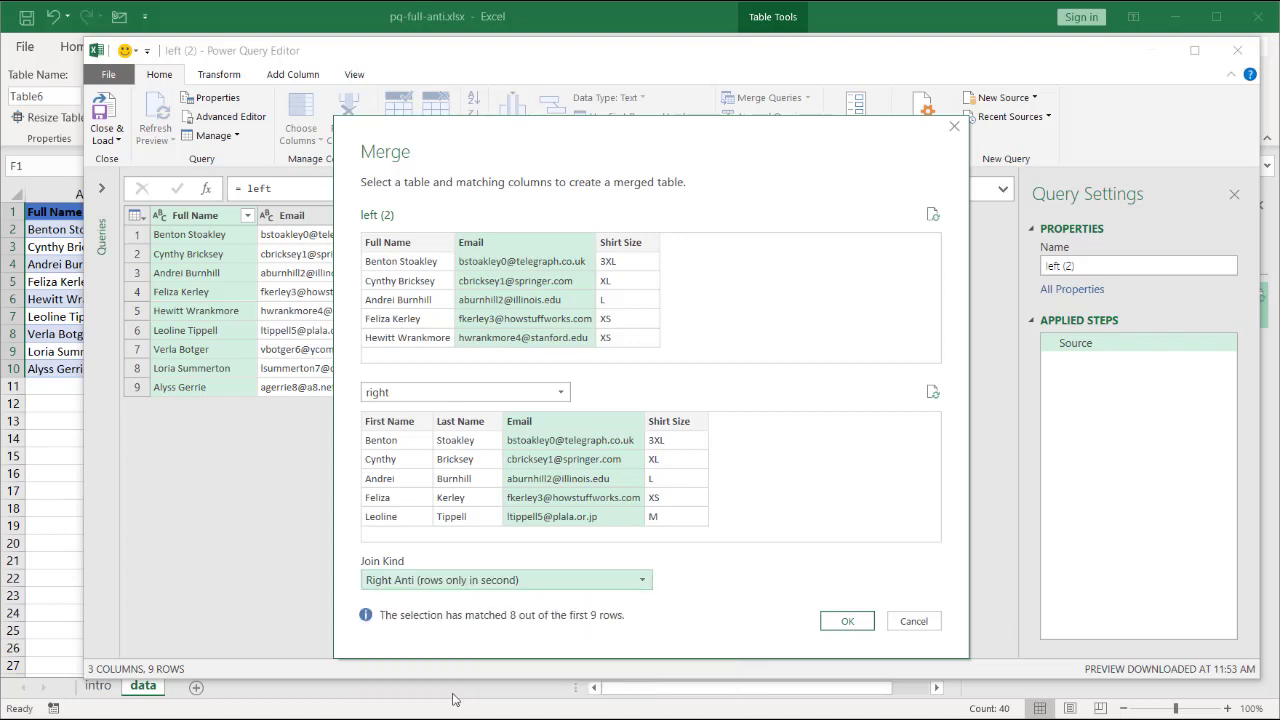
{"action": "left_click", "coordinate": [845, 621]}
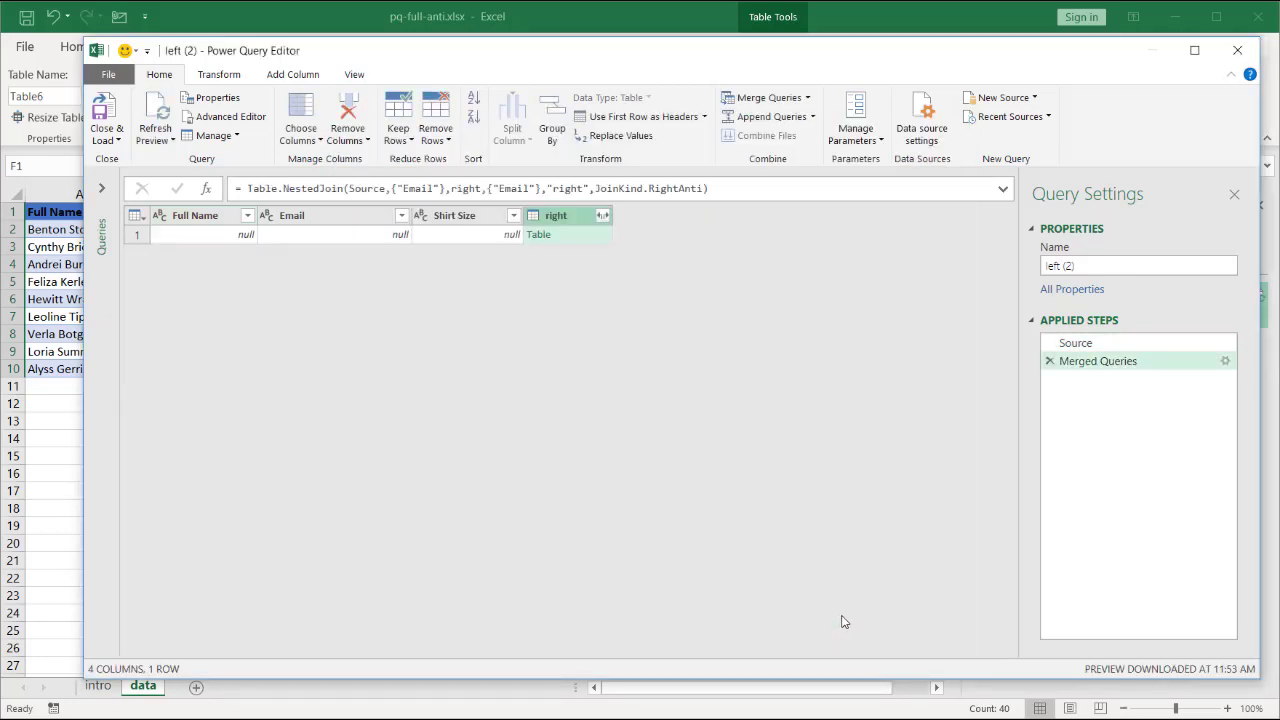
Expand all columns of the nested right table in the Right Anti merge, without using the original column name as prefix
{"action": "left_click", "coordinate": [603, 234]}
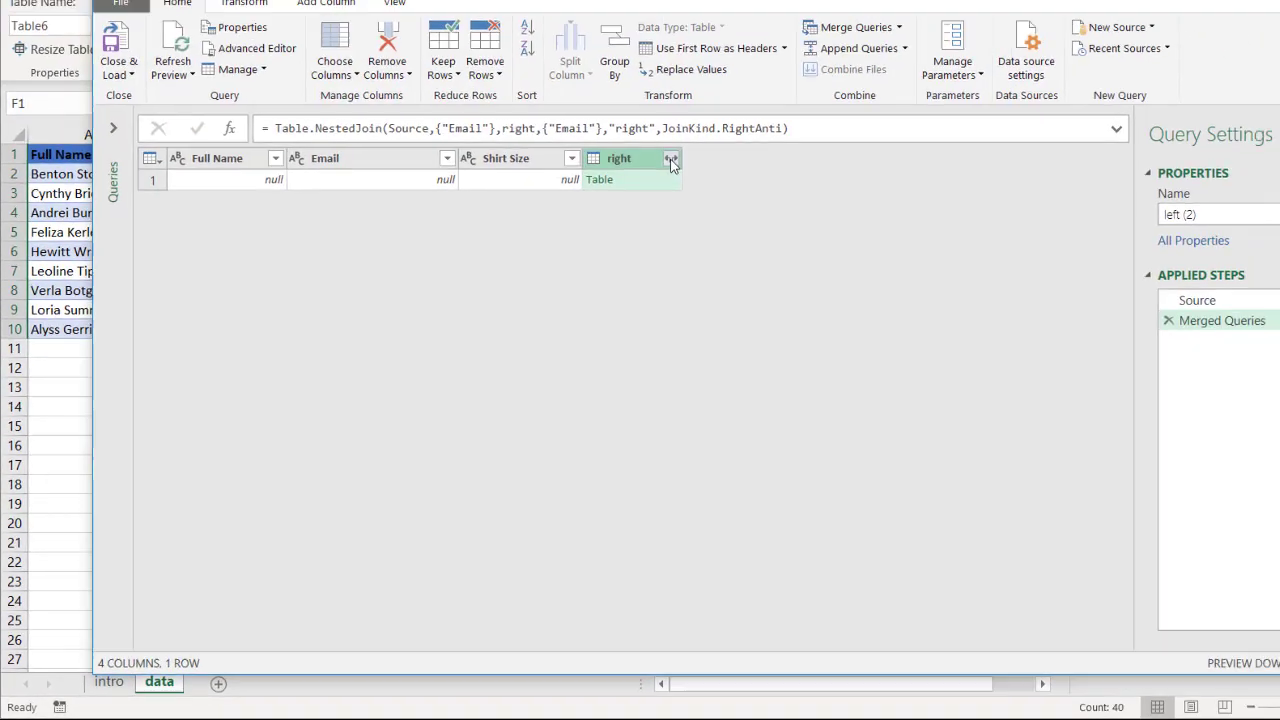
{"action": "left_click", "coordinate": [602, 215]}
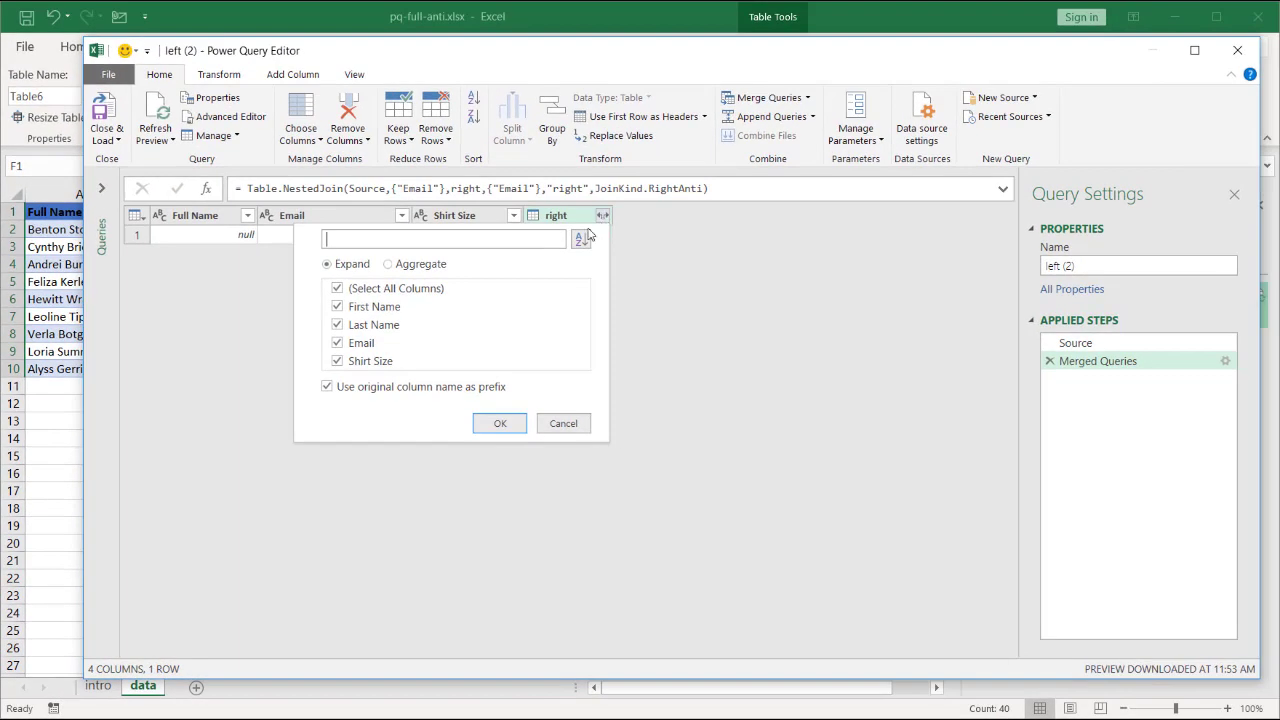
{"action": "left_click", "coordinate": [330, 388]}
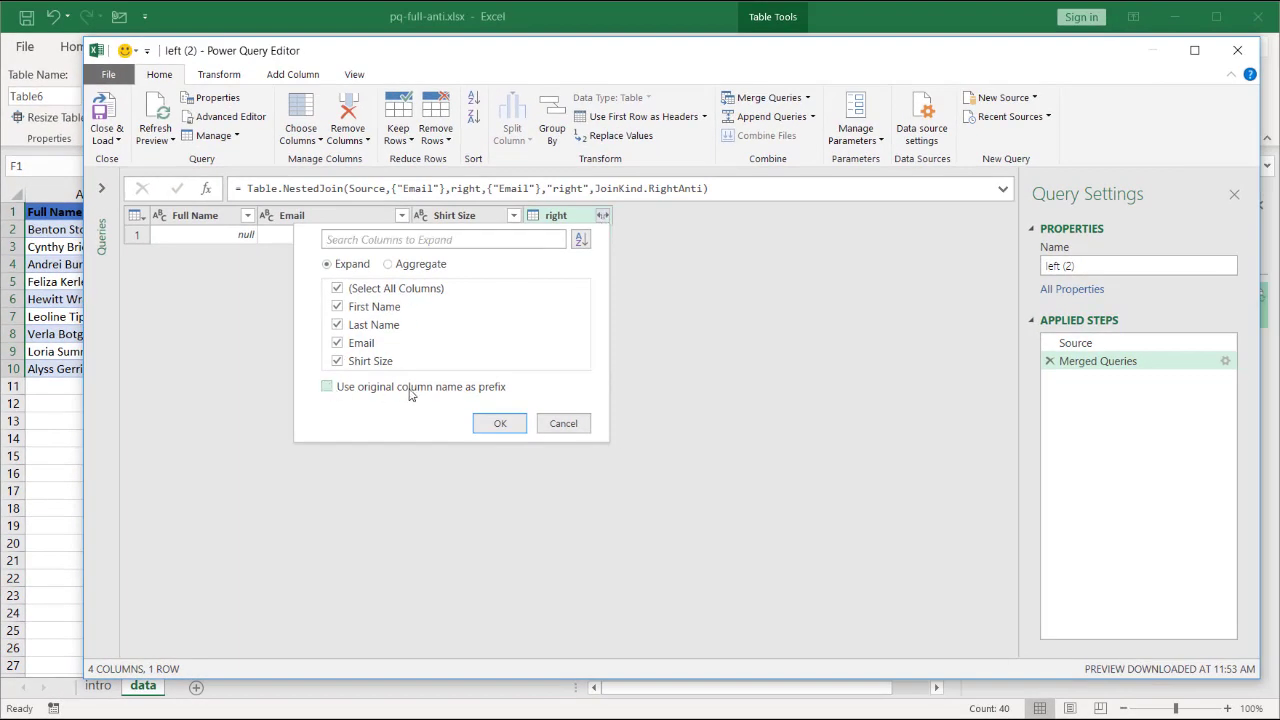
{"action": "left_click", "coordinate": [500, 425]}
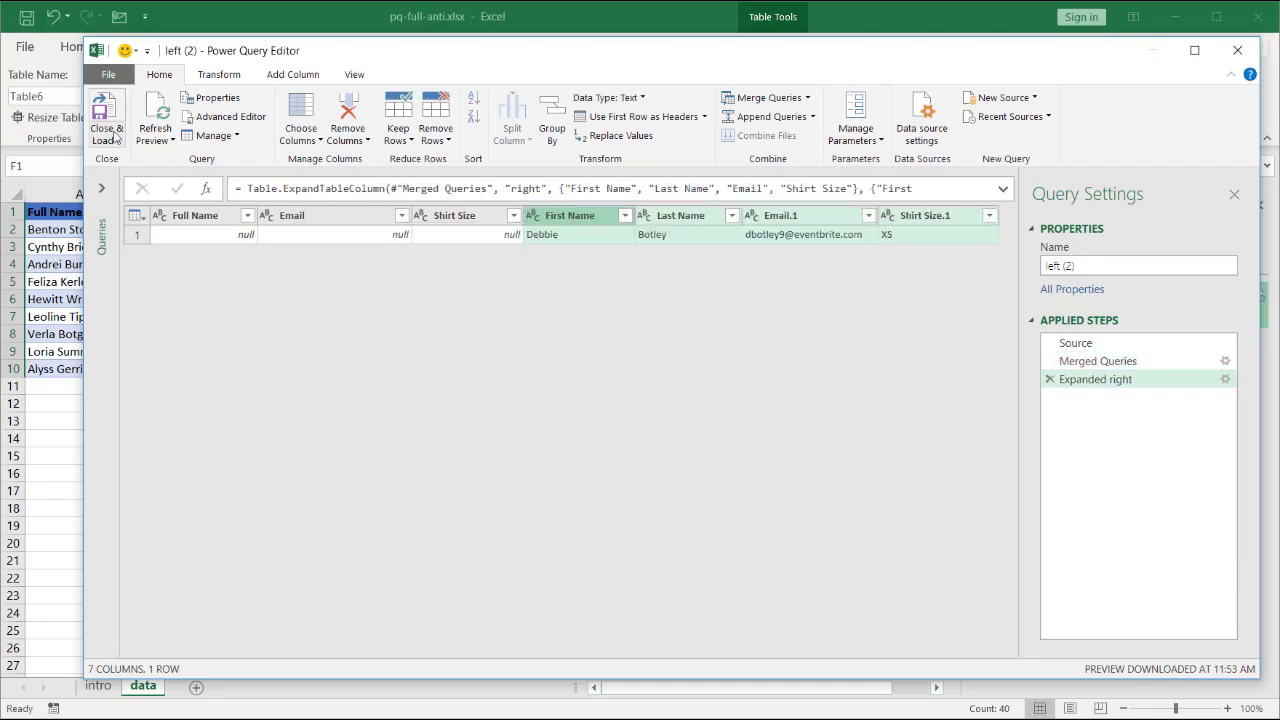
Rename the Right Anti merge query as right-anti and load it as a connection only
{"action": "left_click", "coordinate": [115, 140]}
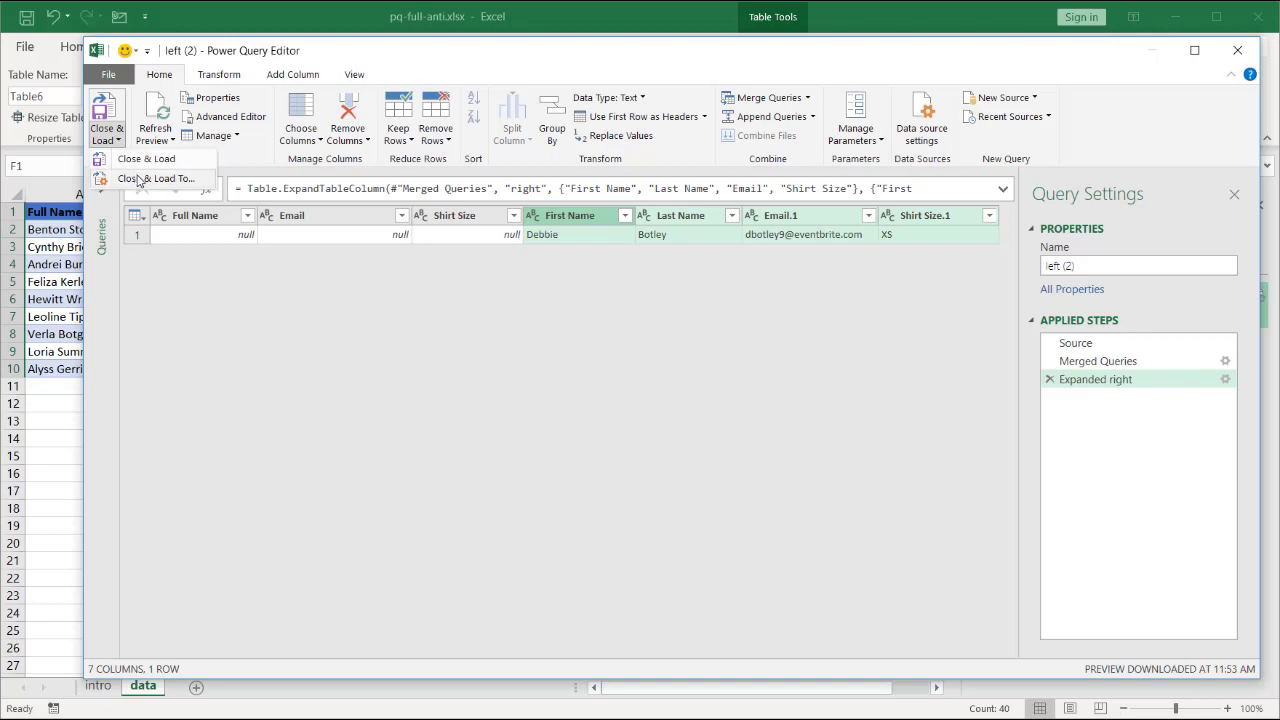
{"action": "left_click", "coordinate": [363, 349]}
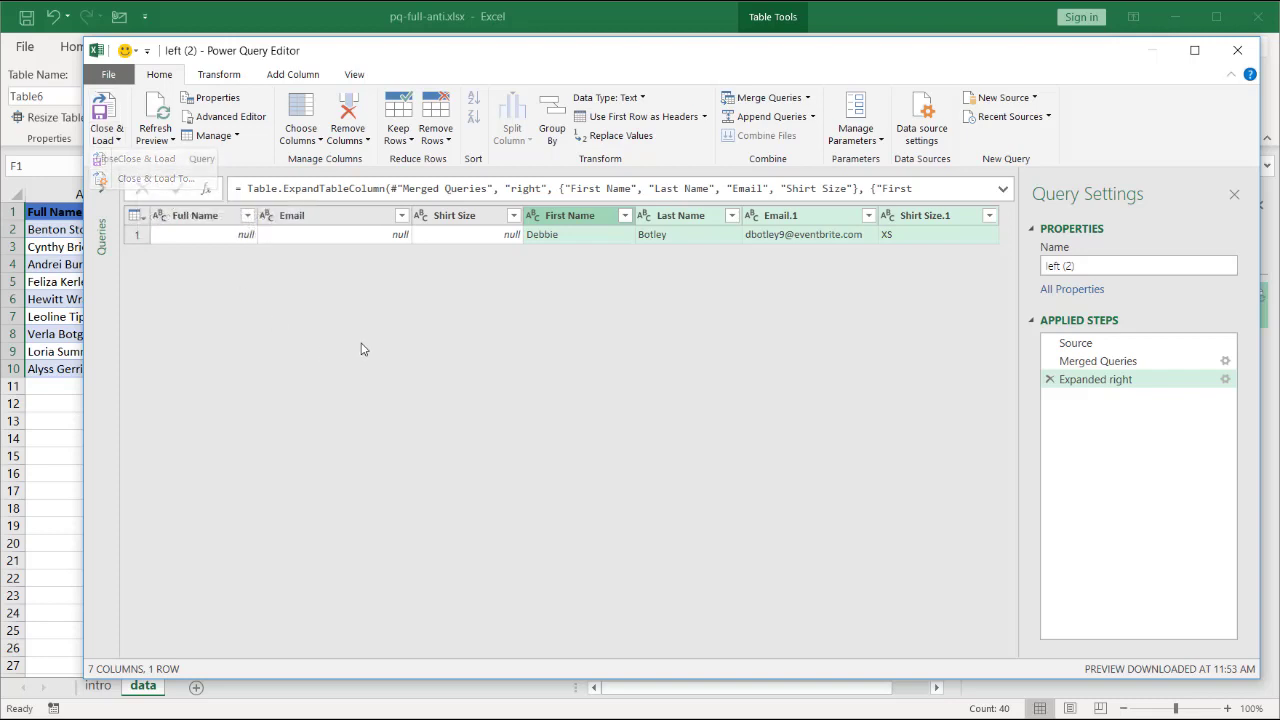
{"action": "left_click", "coordinate": [1102, 263]}
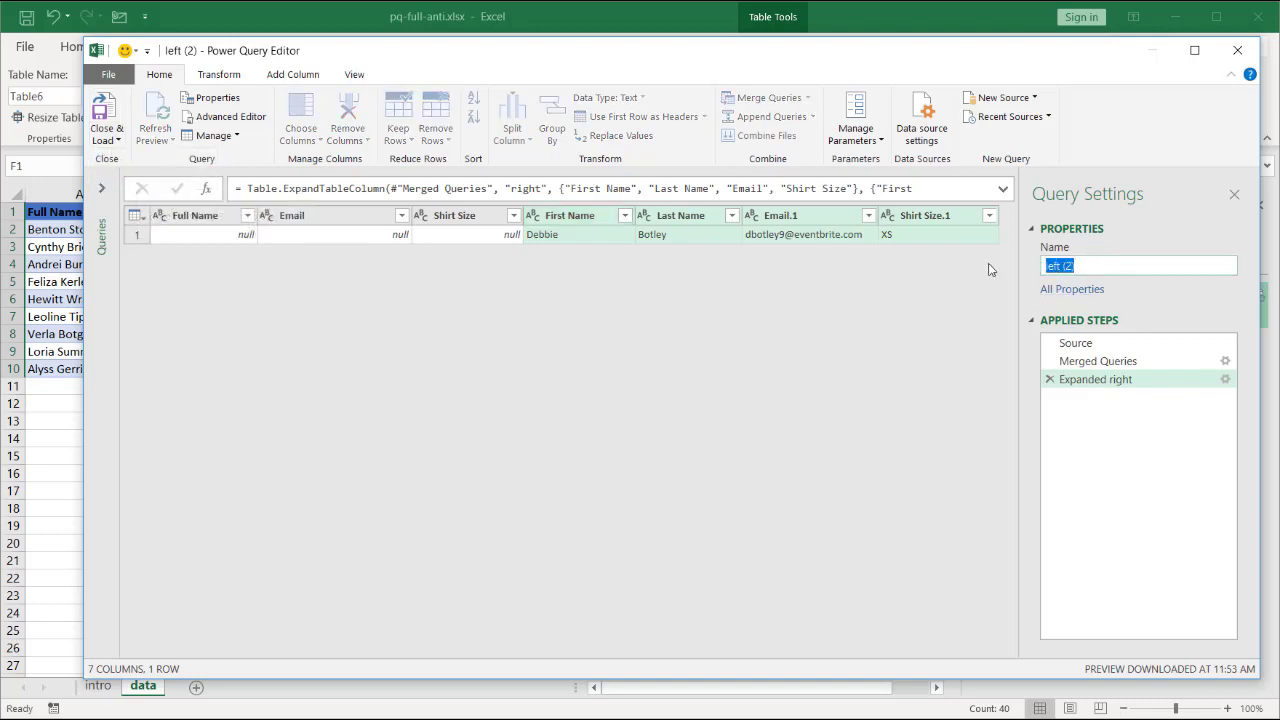
{"action": "type", "text": "right-anti"}
{"action": "left_click", "coordinate": [113, 143]}
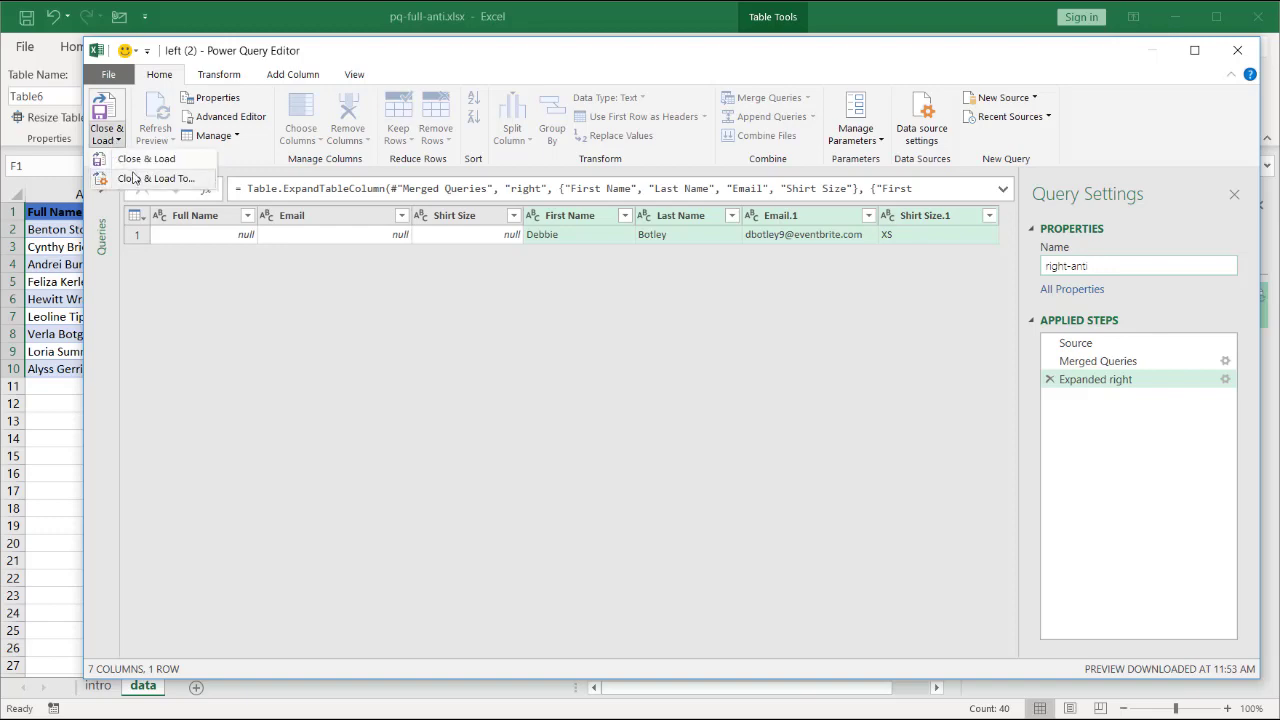
{"action": "left_click", "coordinate": [125, 168]}
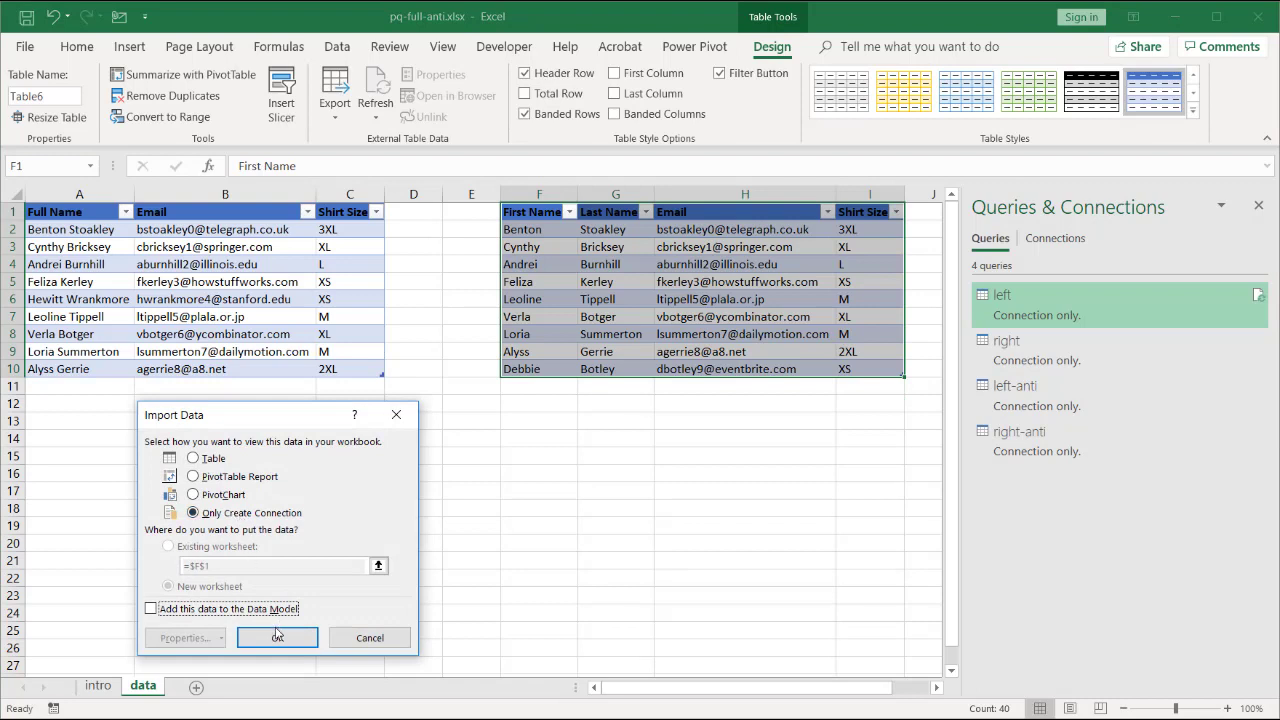
{"action": "left_click", "coordinate": [279, 638]}
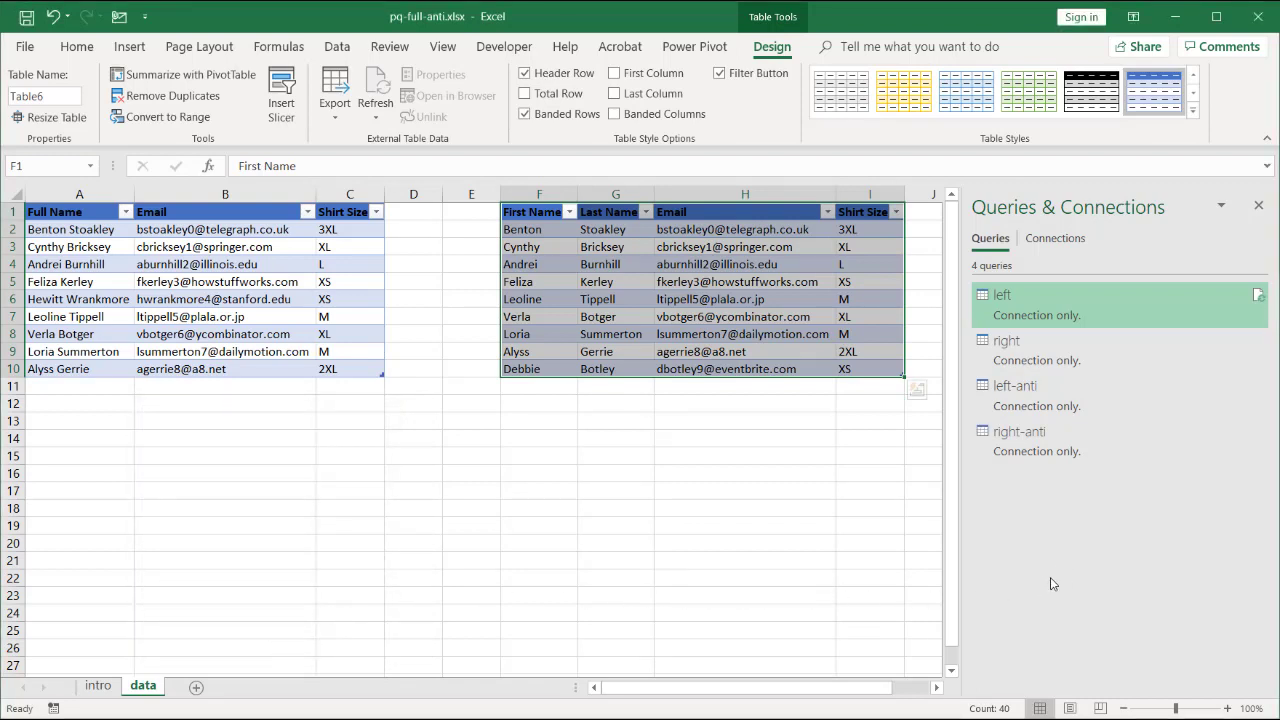
Try appending right-anti to left-anti directly as a separate two-table query, and discard the changes
{"action": "left_click", "coordinate": [1040, 407]}
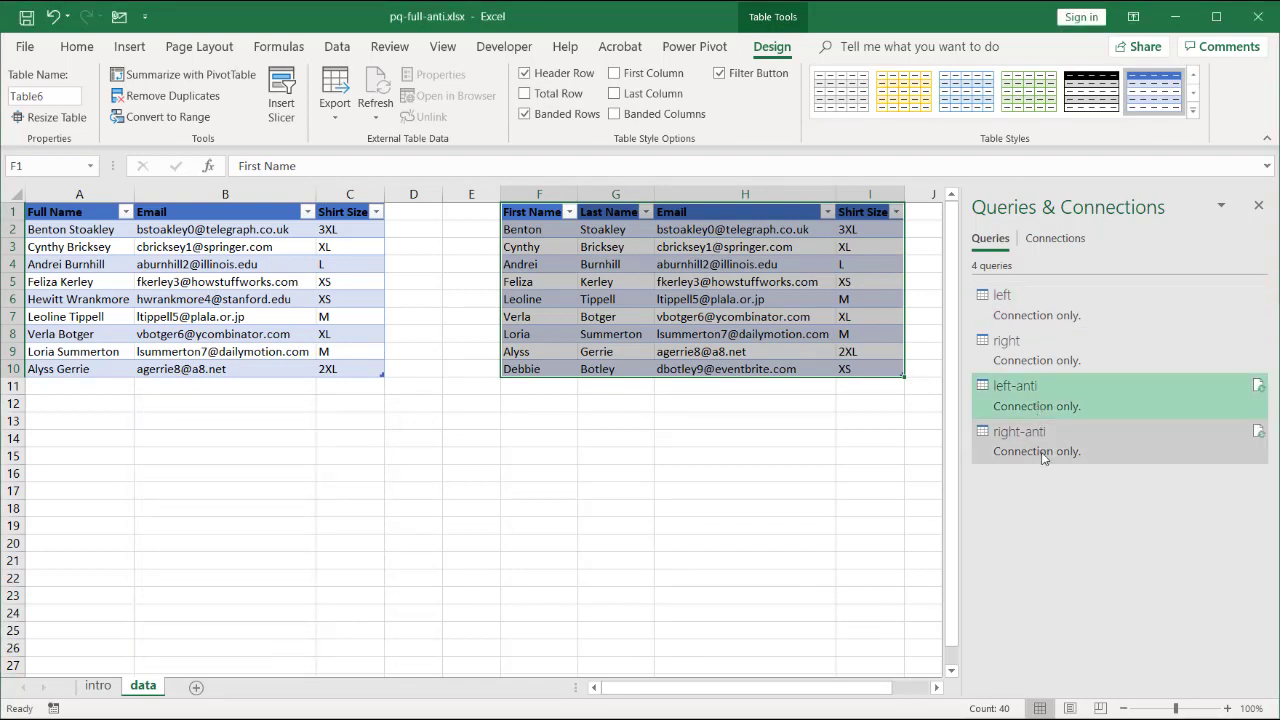
{"action": "left_click", "coordinate": [1044, 450]}
{"action": "left_click", "coordinate": [1032, 400]}
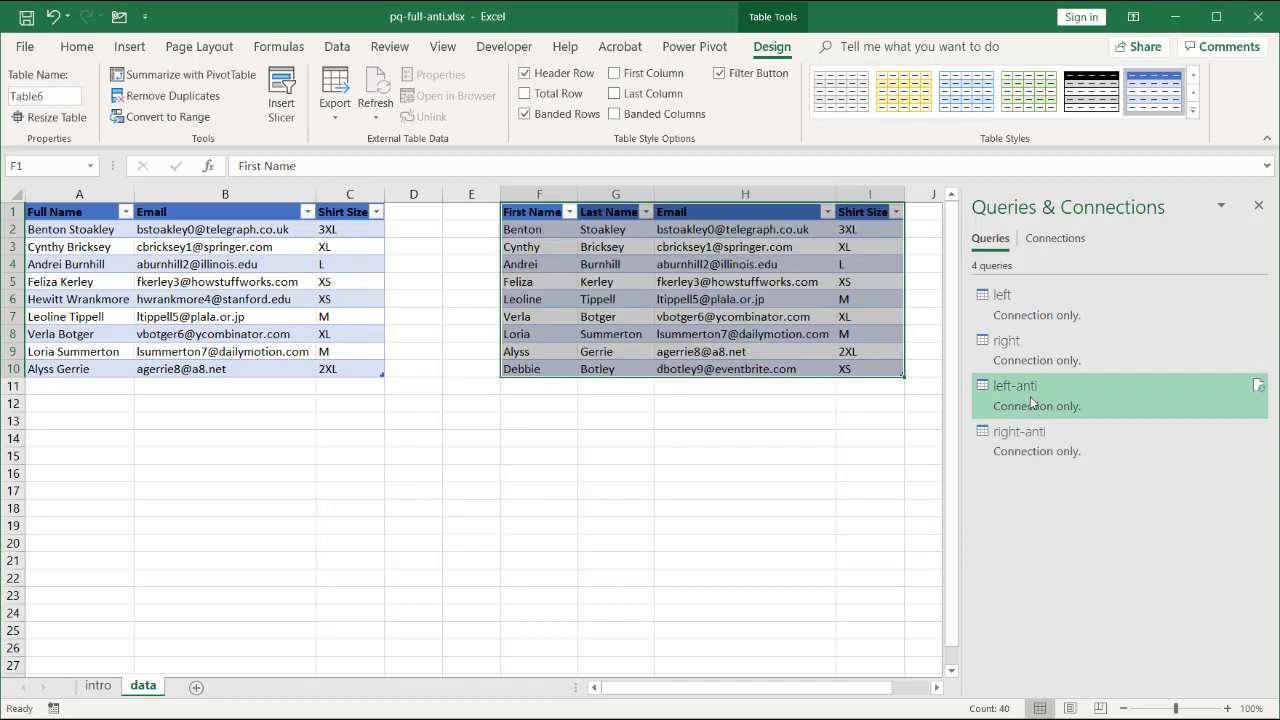
{"action": "right_click", "coordinate": [1032, 402]}
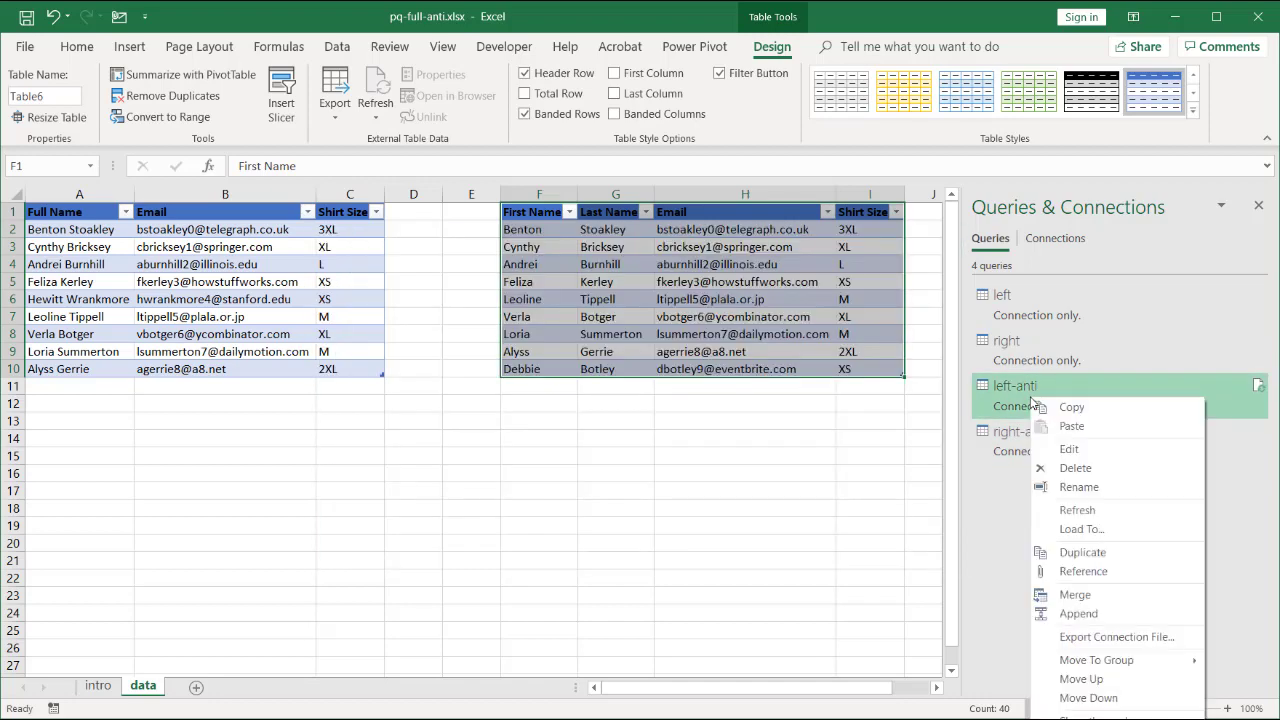
{"action": "left_click", "coordinate": [1100, 614]}
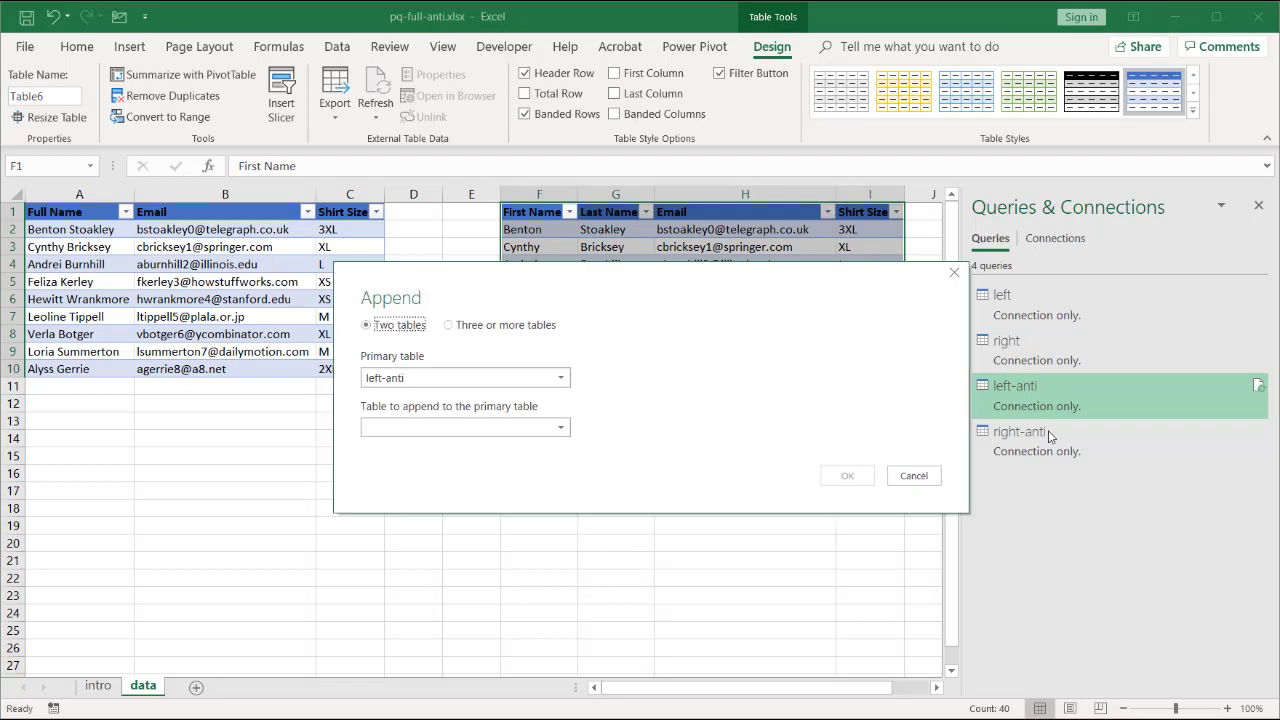
{"action": "left_click", "coordinate": [557, 427]}
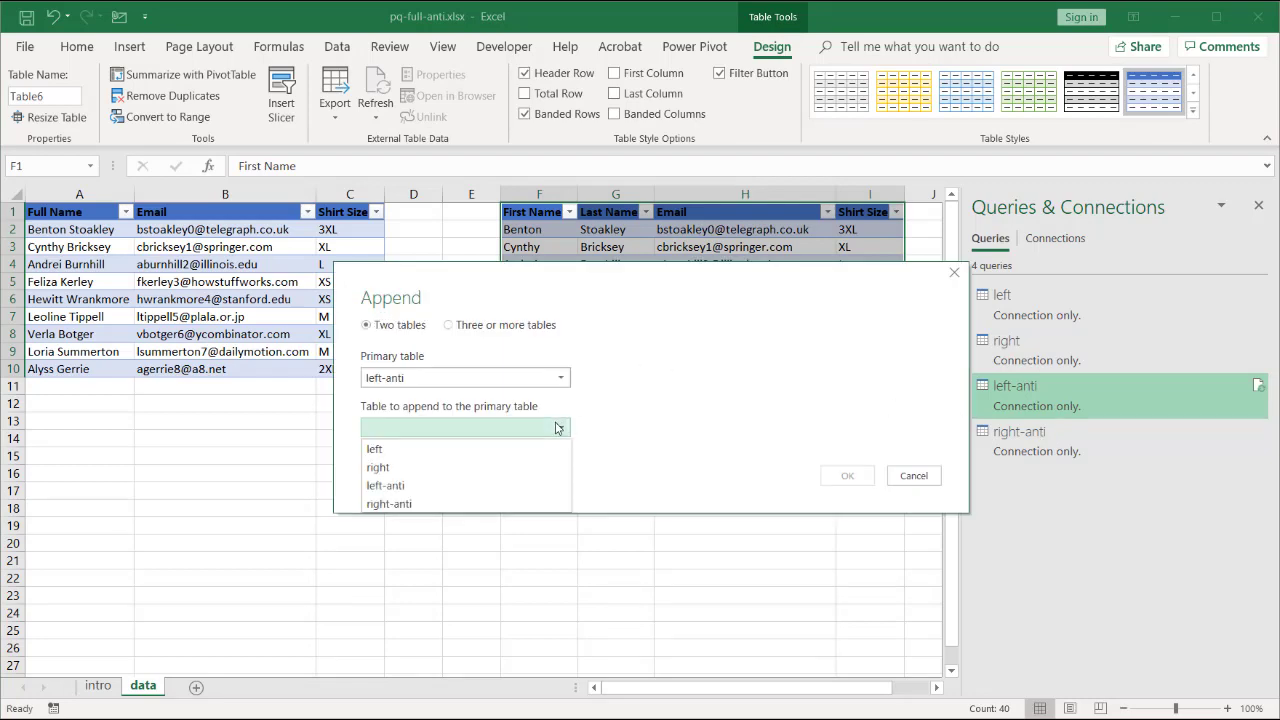
{"action": "left_click", "coordinate": [473, 500]}
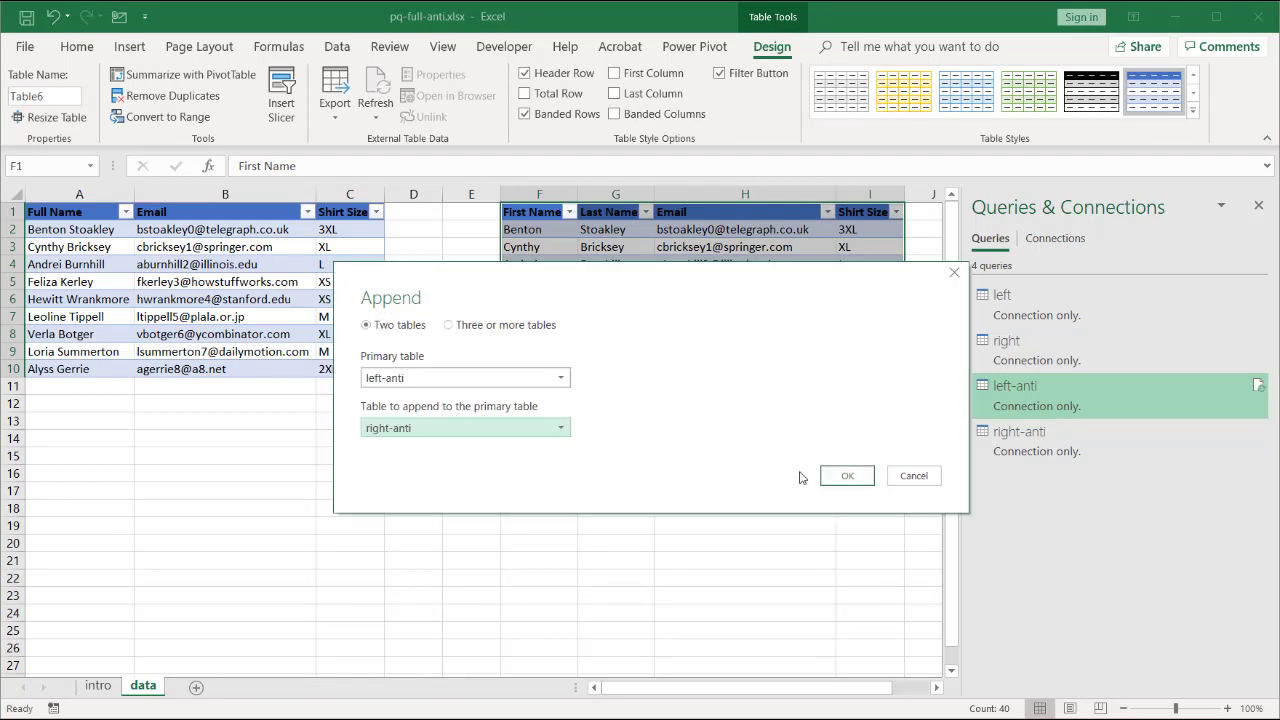
{"action": "left_click", "coordinate": [835, 477]}
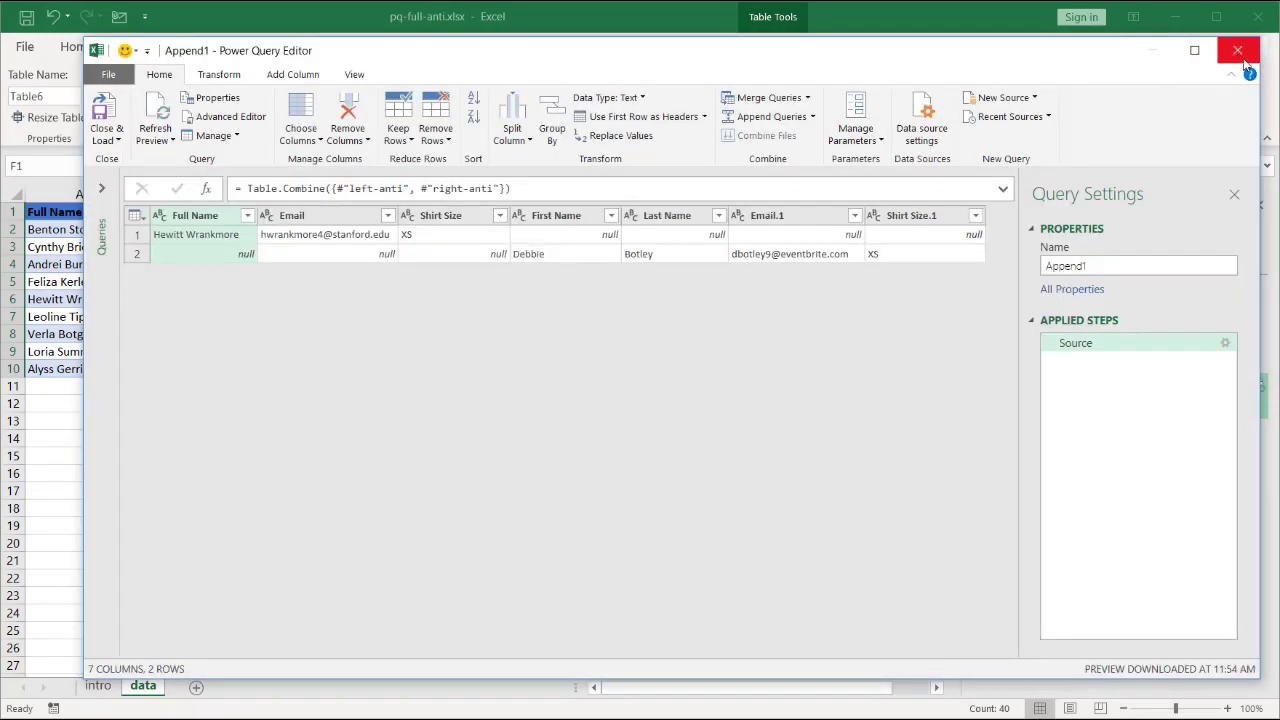
{"action": "left_click", "coordinate": [1238, 51]}
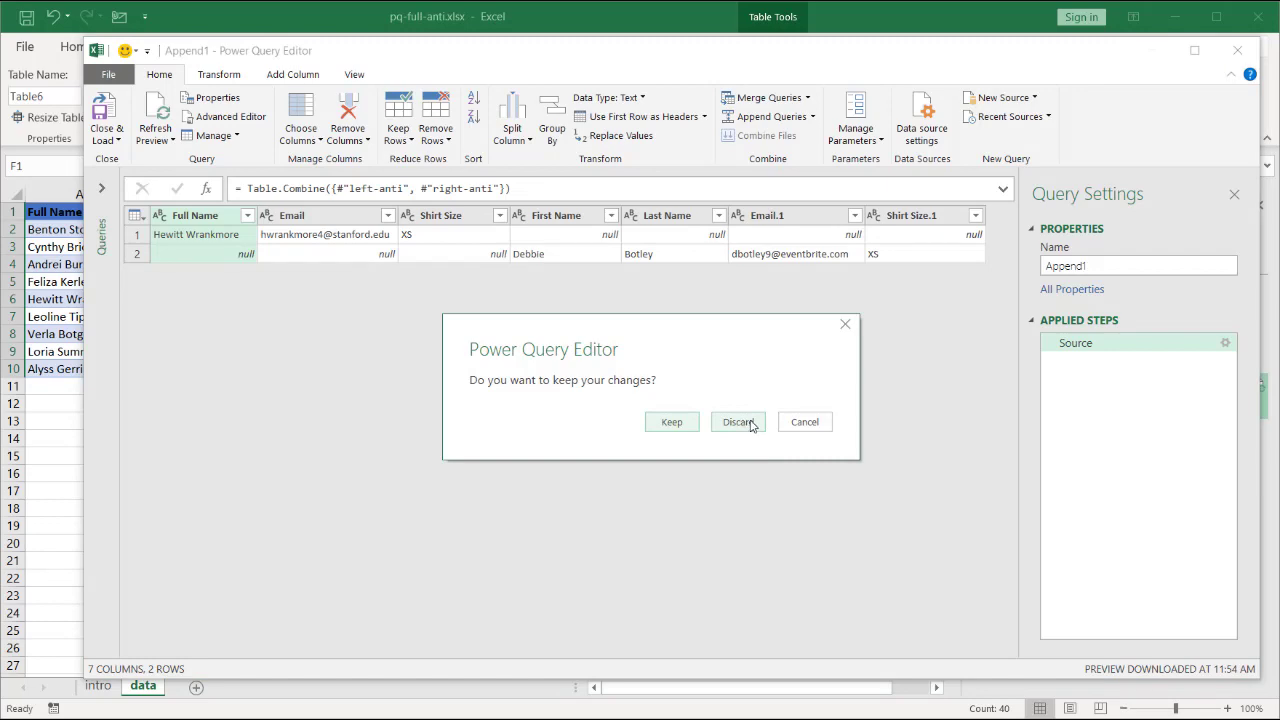
{"action": "left_click", "coordinate": [740, 422]}
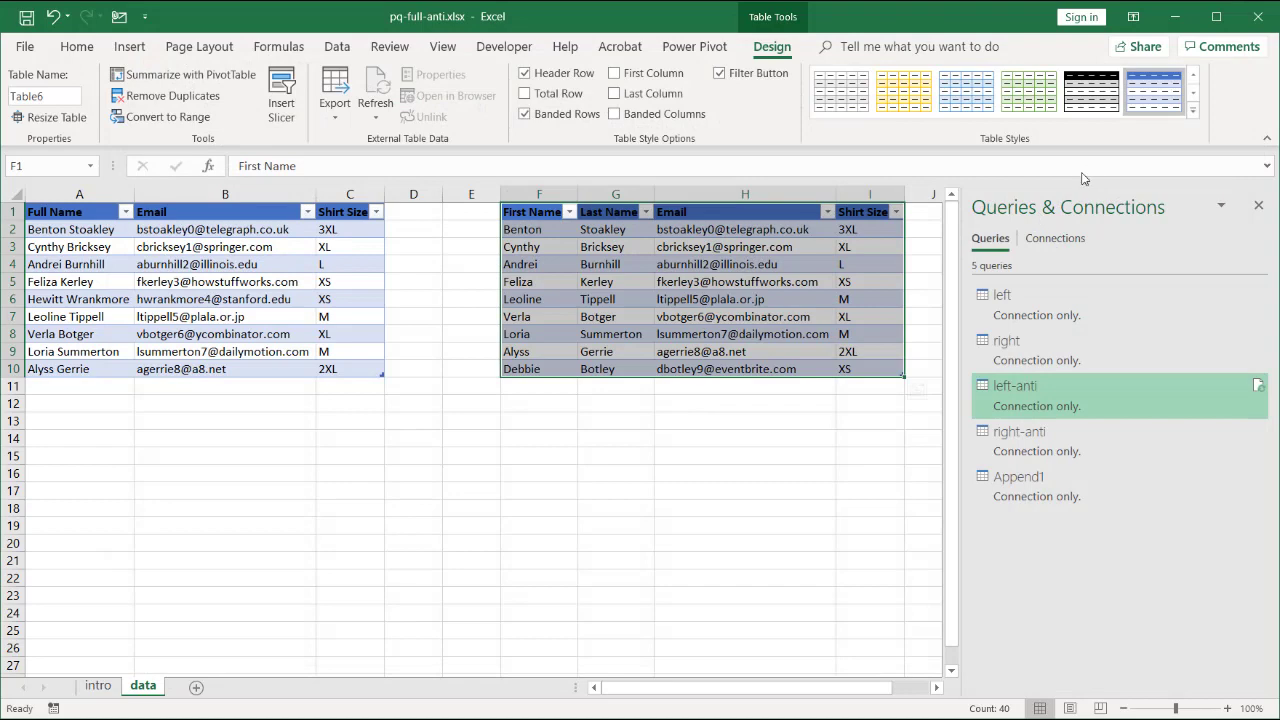
Create a query that references left-anti and append the right-anti query to it
{"action": "right_click", "coordinate": [1021, 395]}
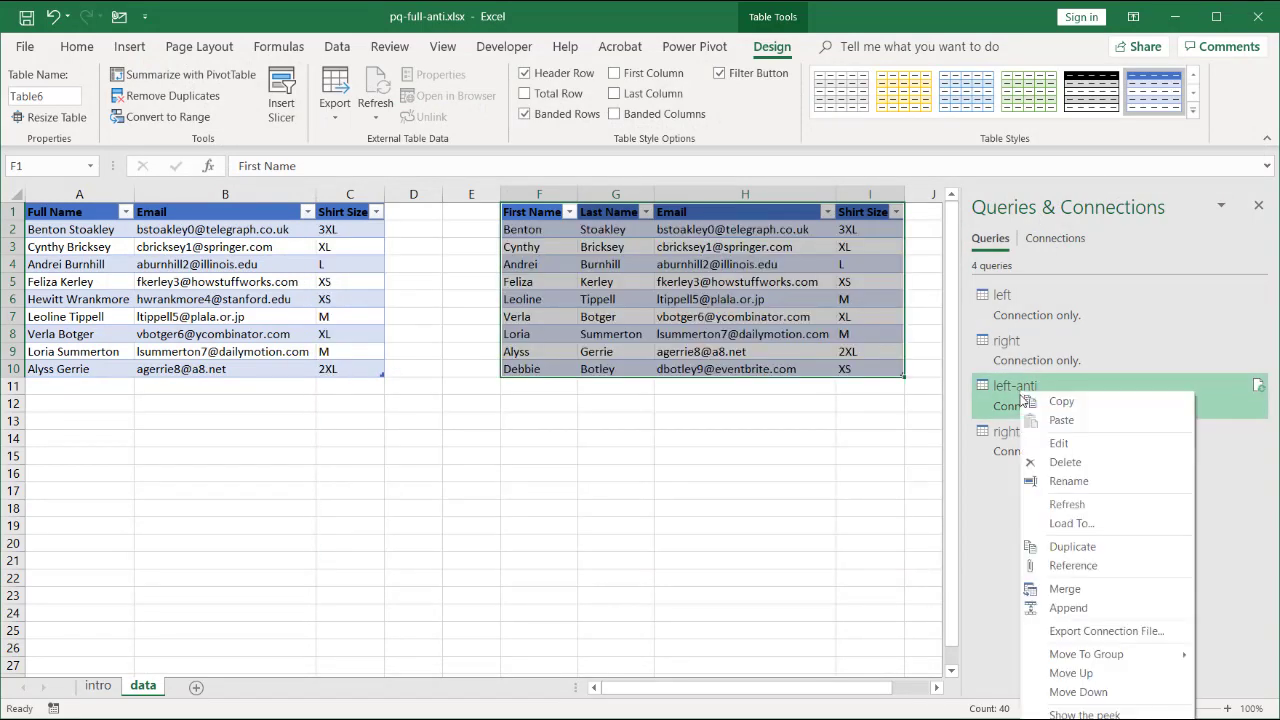
{"action": "left_click", "coordinate": [1072, 566]}
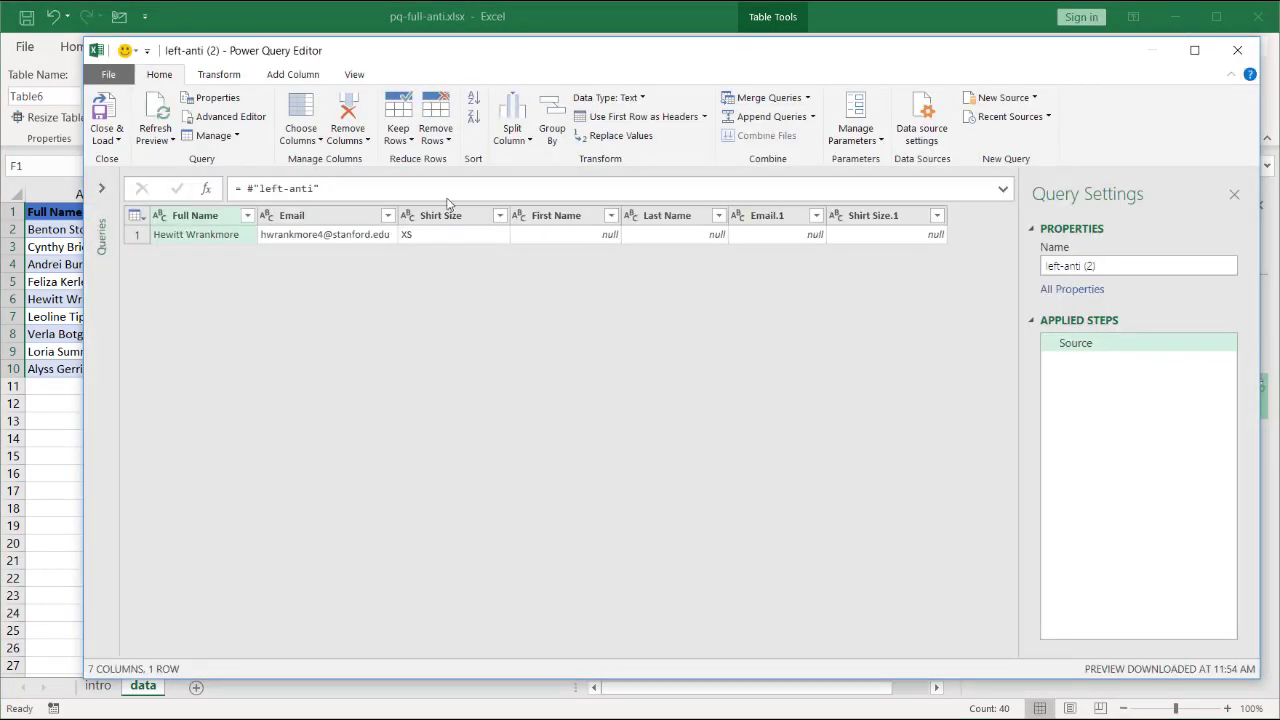
{"action": "left_click", "coordinate": [785, 118]}
{"action": "left_click", "coordinate": [543, 403]}
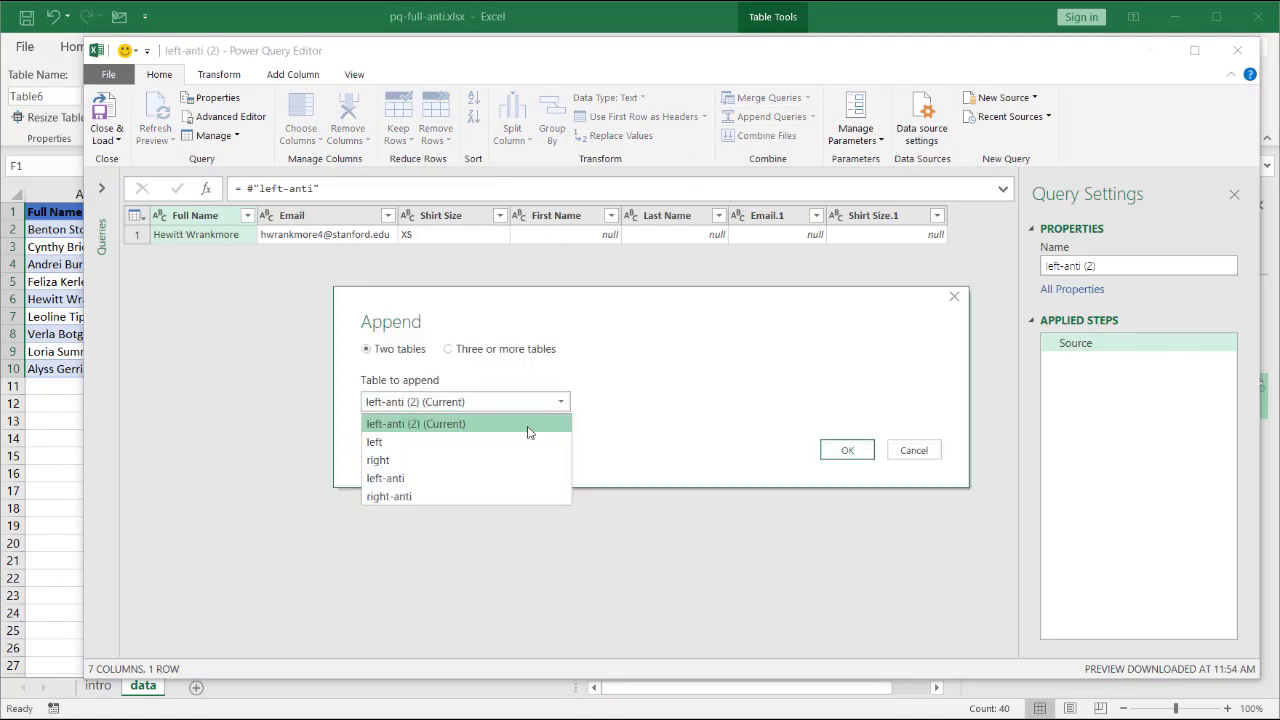
{"action": "left_click", "coordinate": [461, 497]}
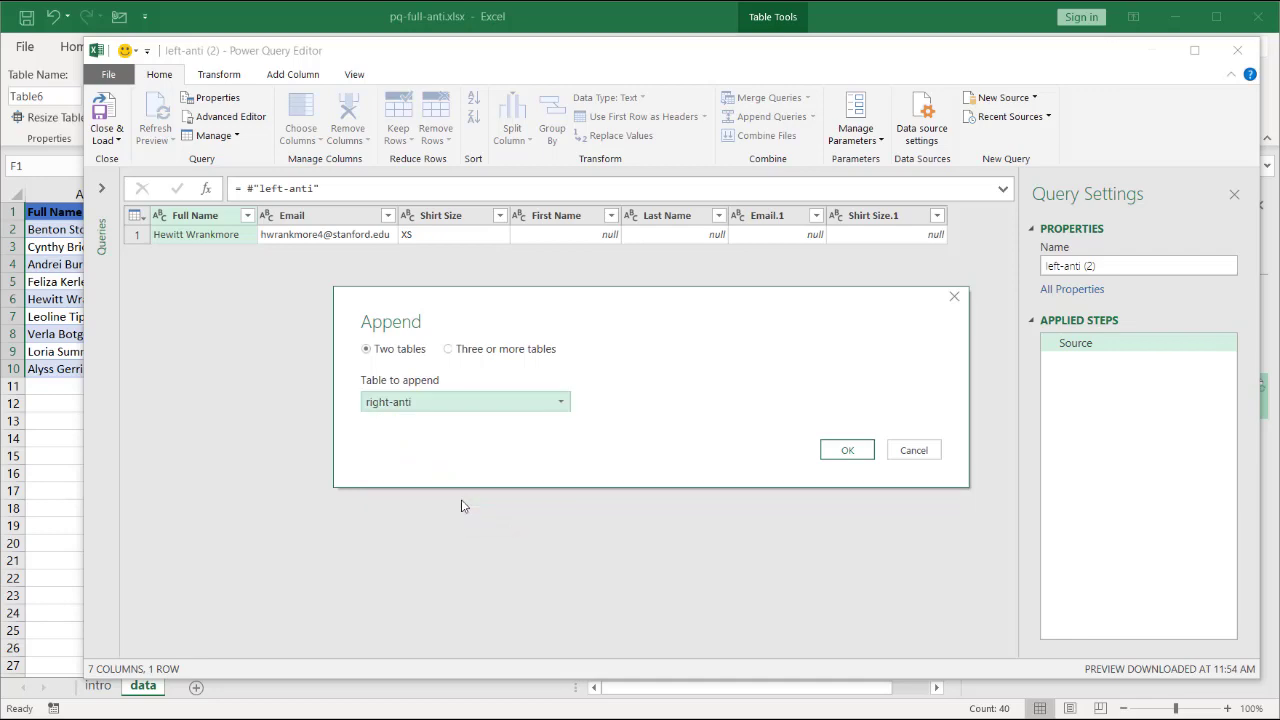
{"action": "left_click", "coordinate": [836, 455]}
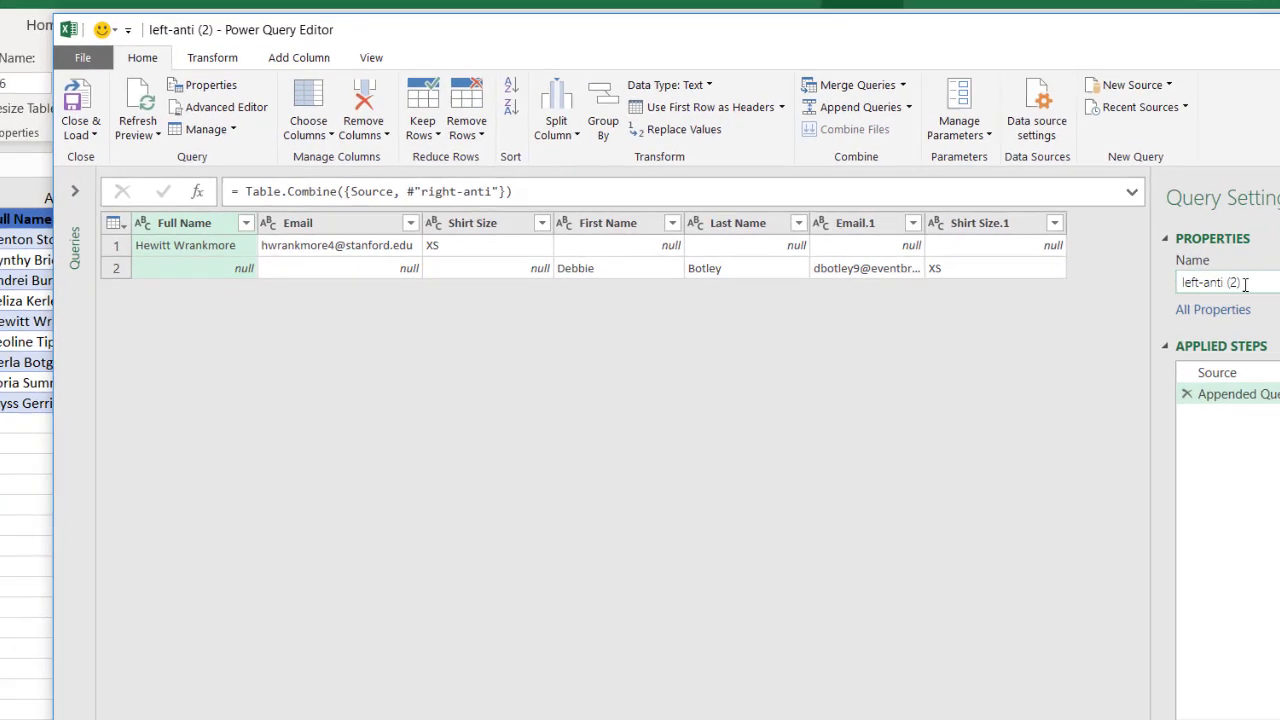
Rename the appended query as full-anti-join and load it as a table to cell A17 of the existing data worksheet
{"action": "triple_click", "coordinate": [1245, 284]}
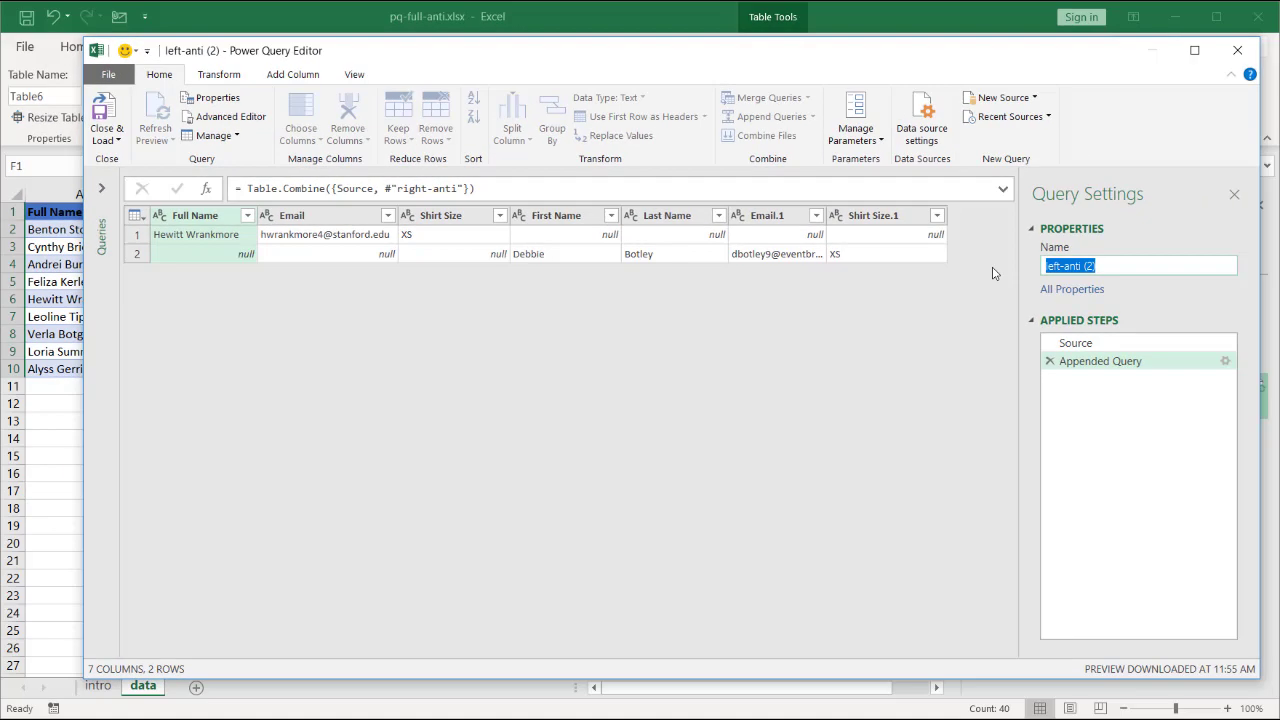
{"action": "type", "text": "full-anti-join"}
{"action": "left_click", "coordinate": [110, 141]}
{"action": "left_click", "coordinate": [150, 178]}
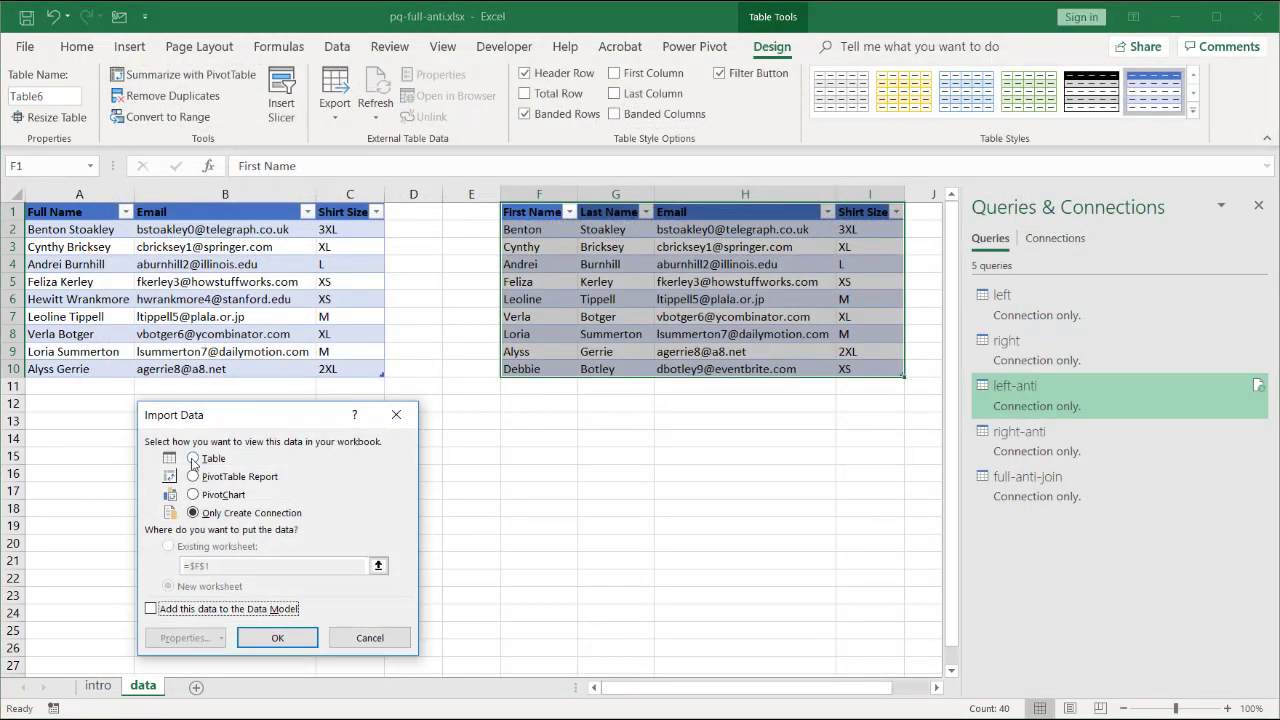
{"action": "left_click", "coordinate": [193, 458]}
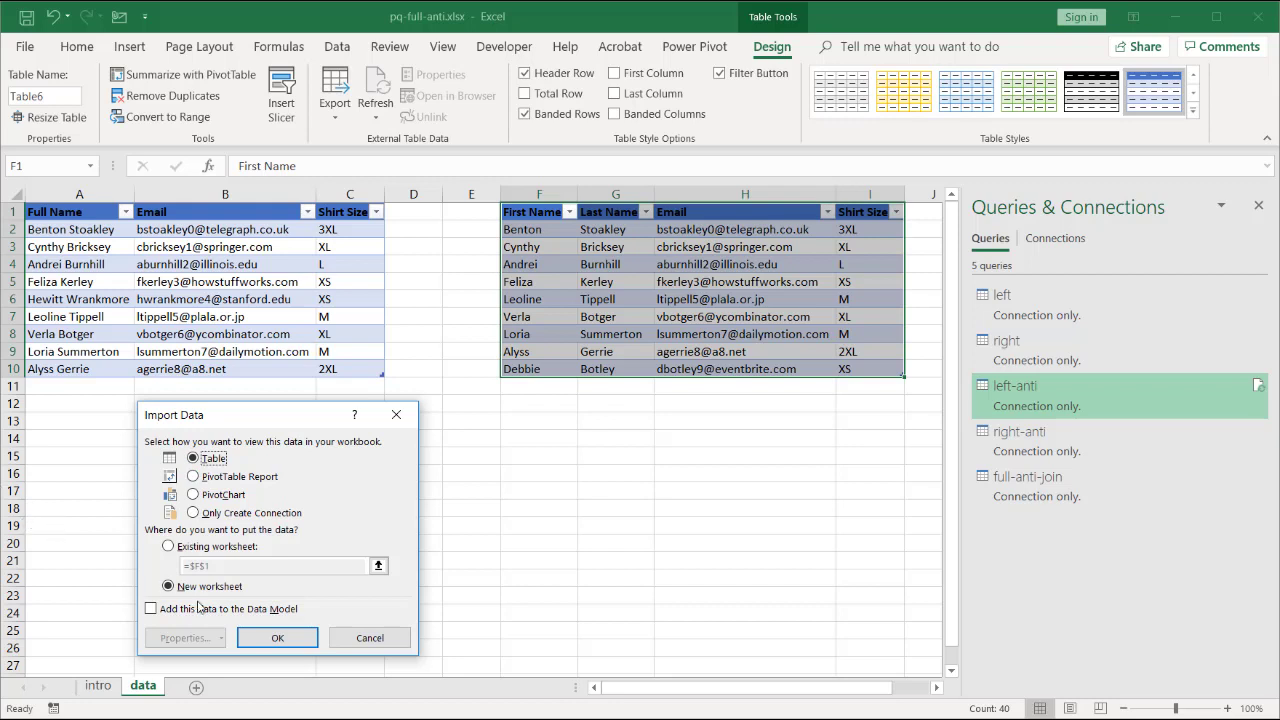
{"action": "left_click", "coordinate": [168, 547]}
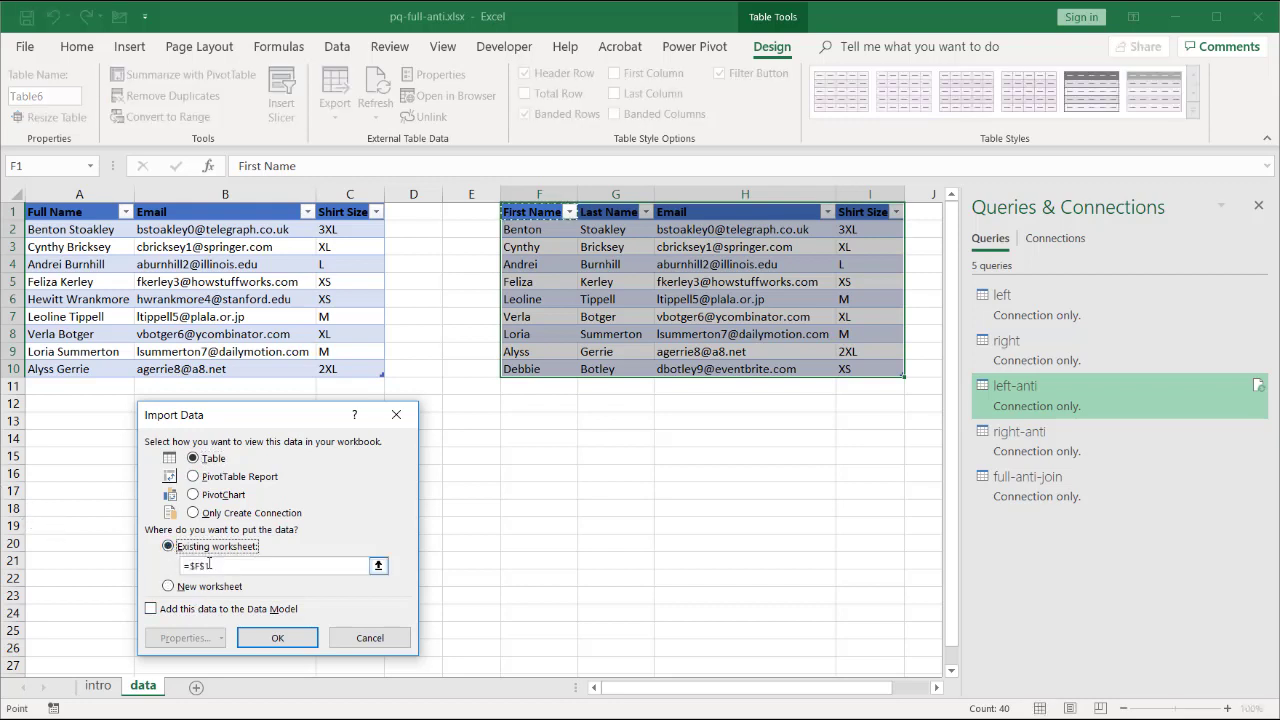
{"action": "key", "text": "Tab"}
{"action": "key", "text": "BackSpace"}
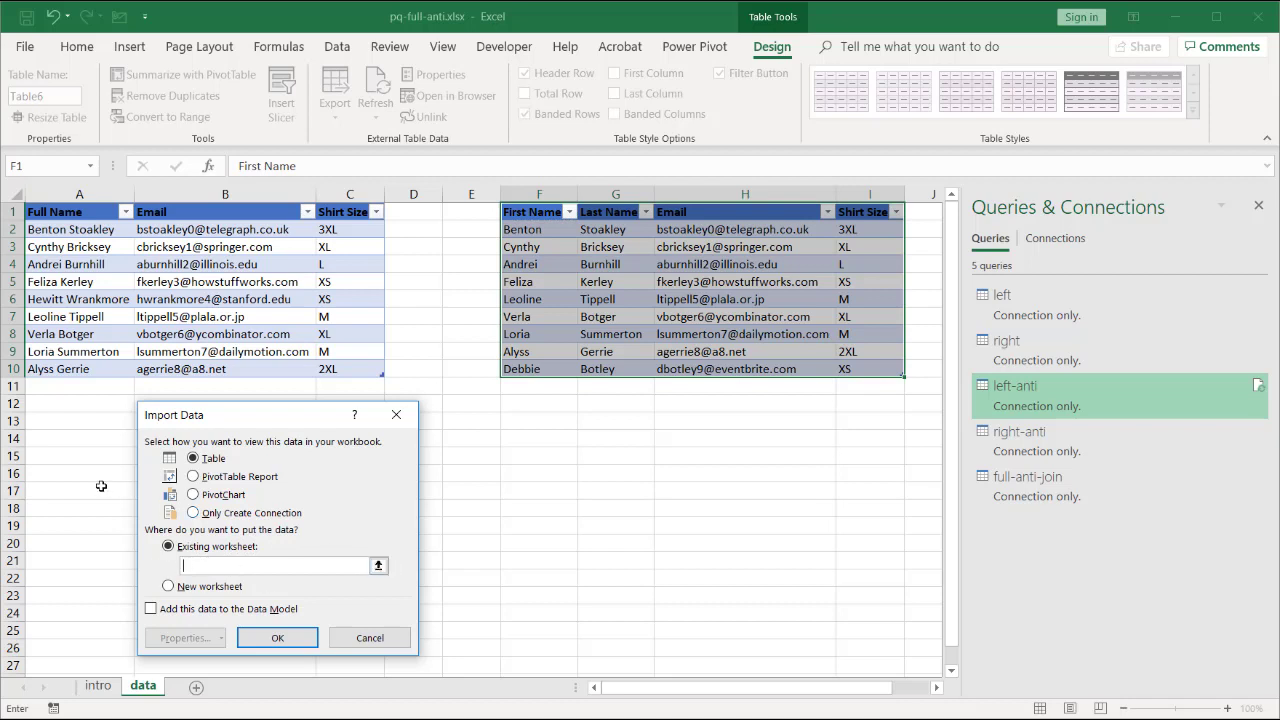
{"action": "left_click", "coordinate": [36, 488]}
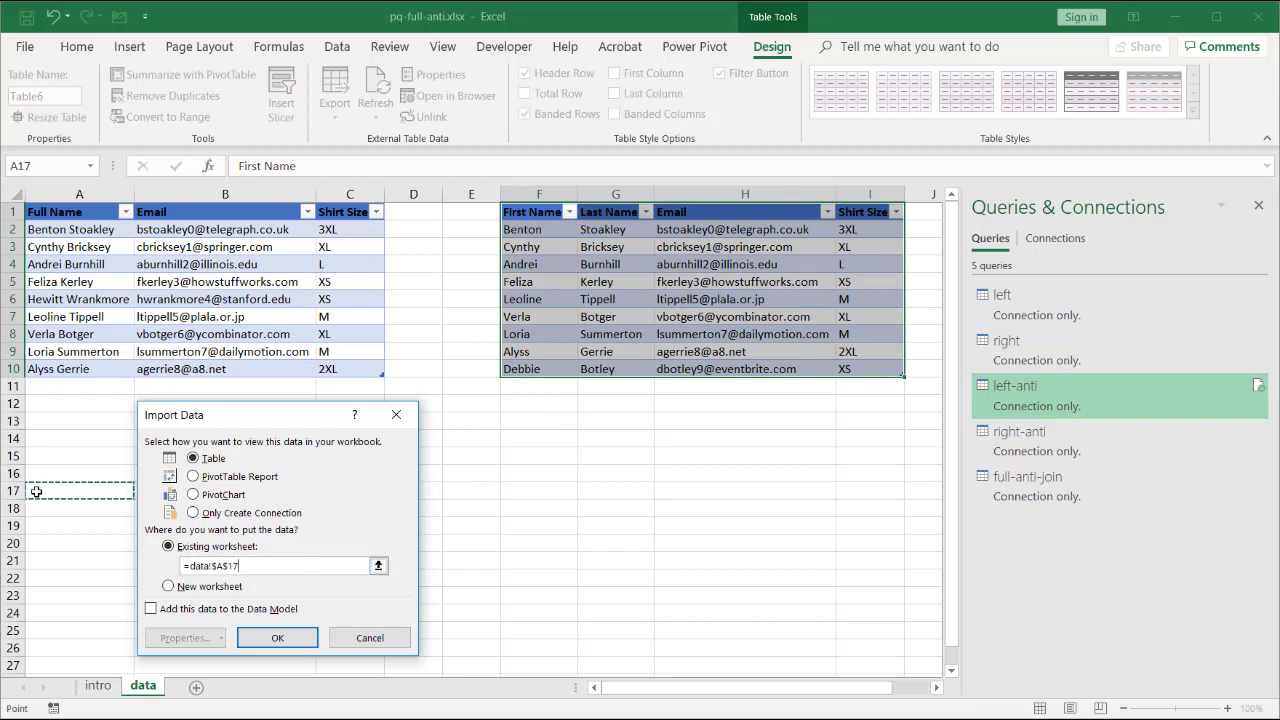
{"action": "left_click", "coordinate": [278, 637]}
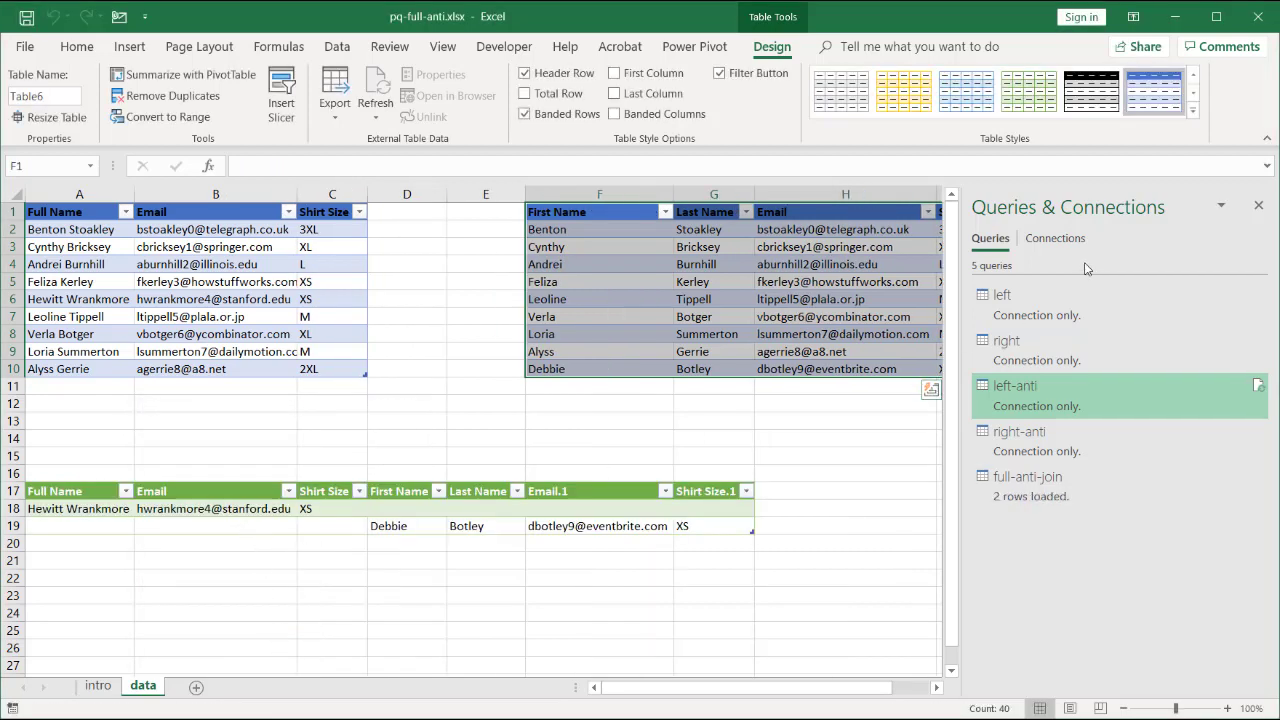
{"action": "left_click", "coordinate": [1258, 208]}
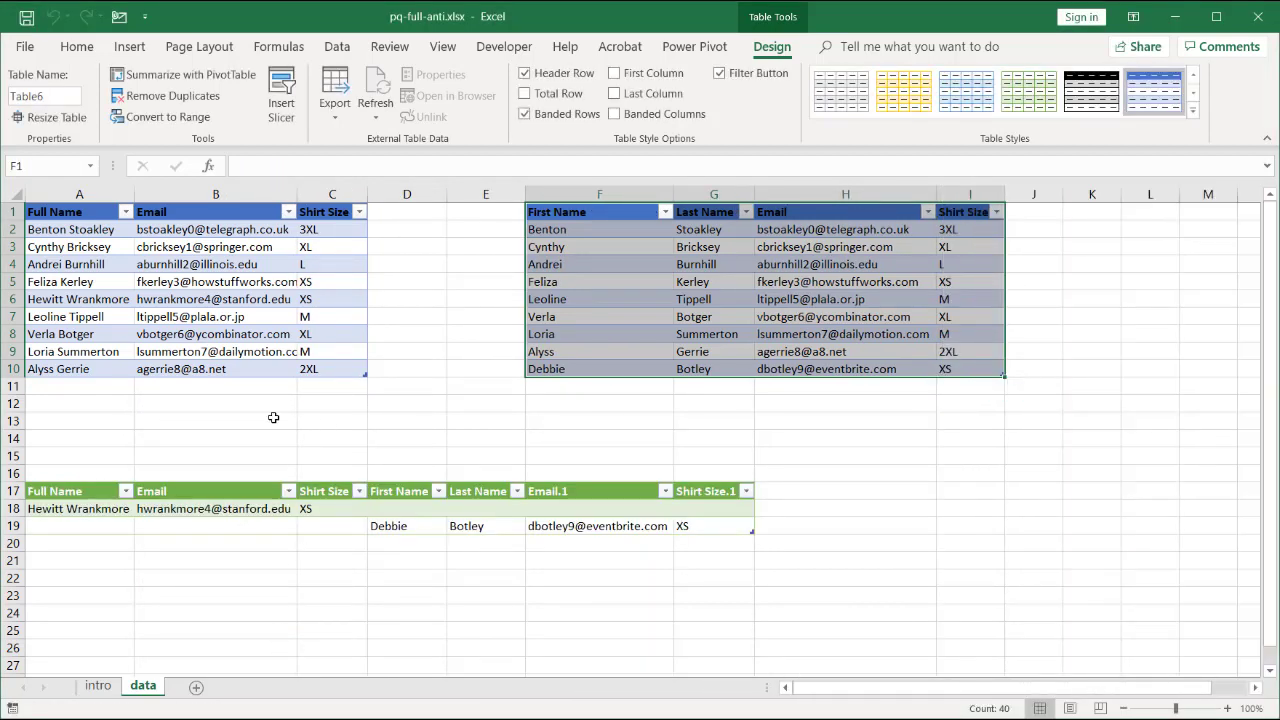
Compare each row of the loaded full-anti-join table with its source record in the two attendee tables
{"action": "left_click", "coordinate": [272, 420]}
{"action": "left_click", "coordinate": [30, 508]}
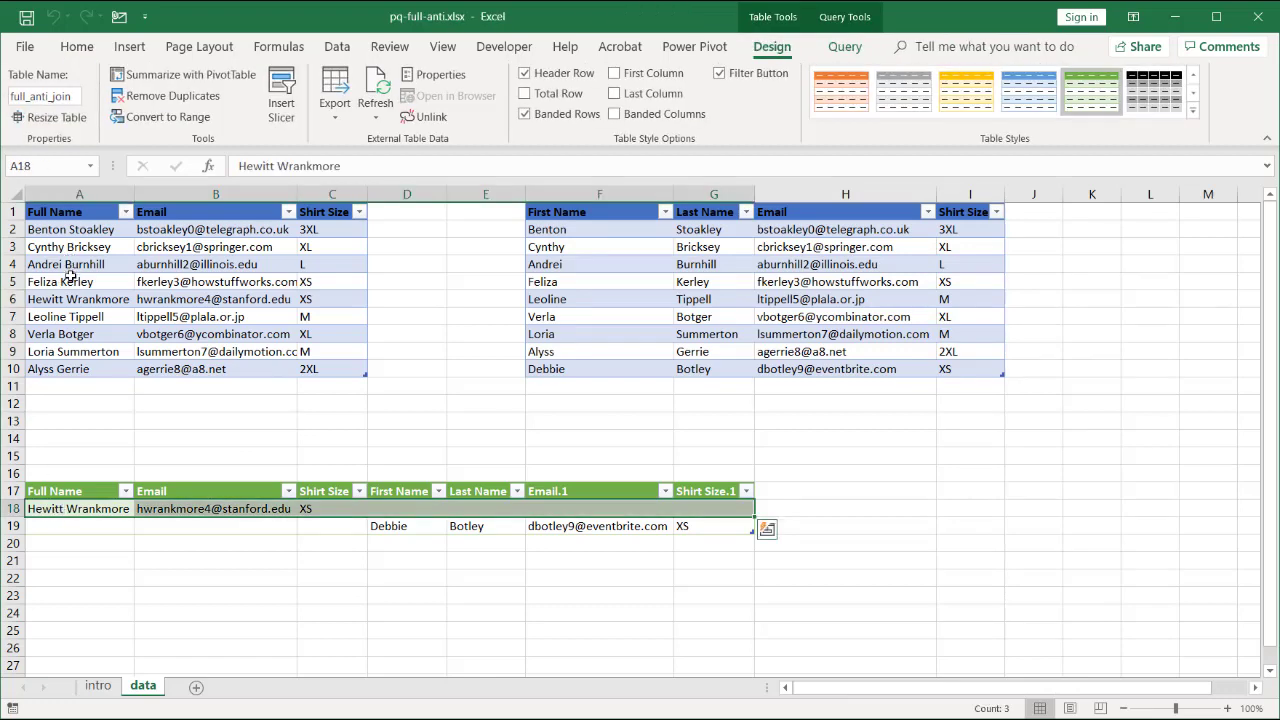
{"action": "left_click", "coordinate": [106, 299]}
{"action": "left_click_drag", "start_coordinate": [106, 299], "coordinate": [198, 299]}
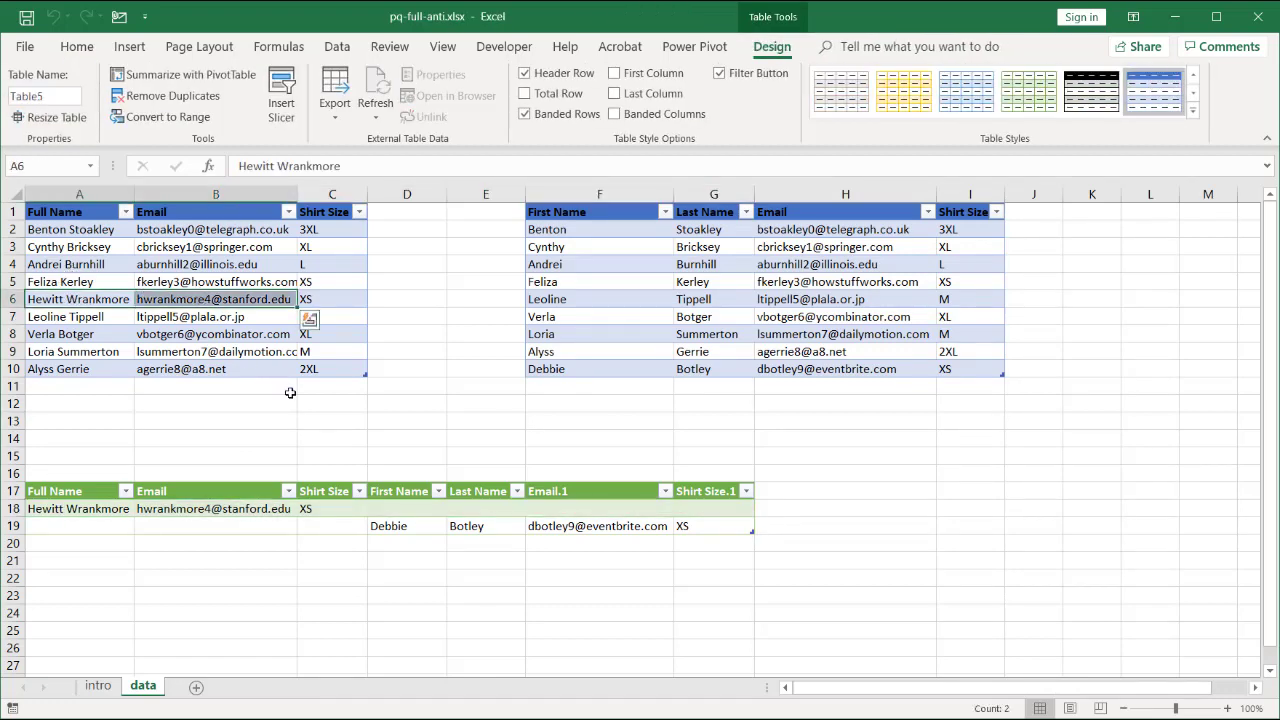
{"action": "left_click_drag", "start_coordinate": [413, 531], "coordinate": [466, 526]}
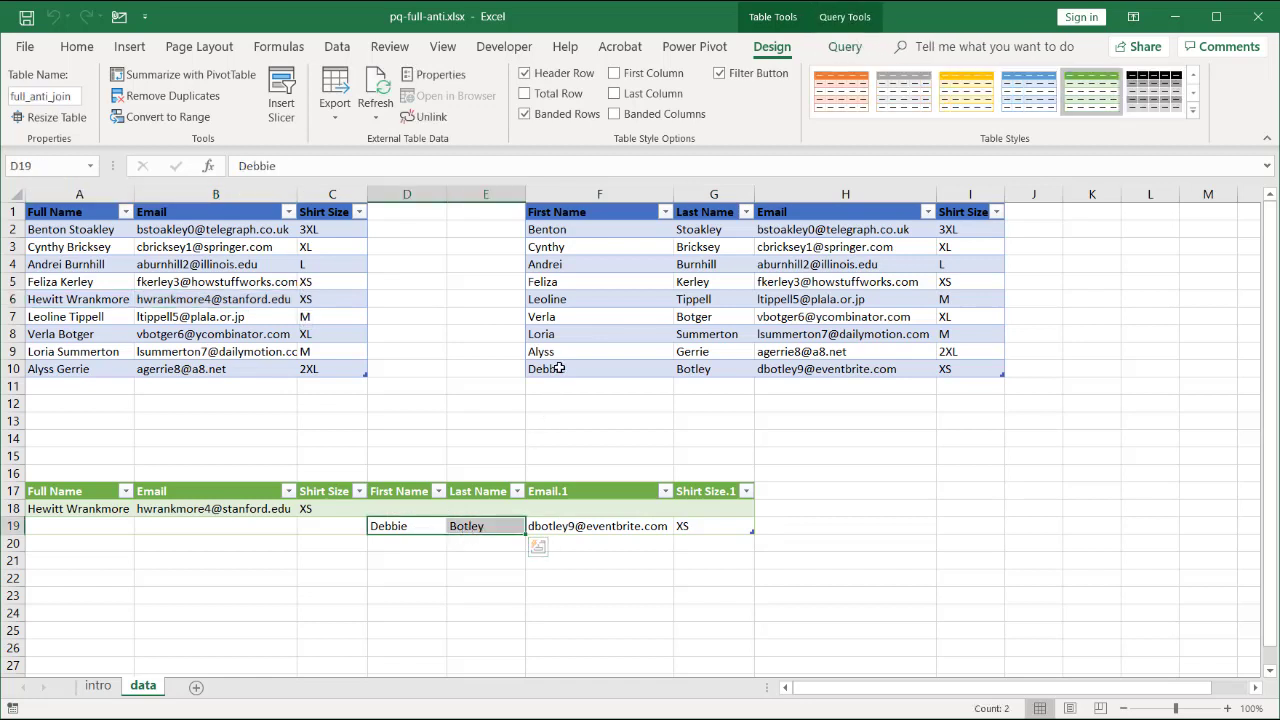
{"action": "left_click_drag", "start_coordinate": [556, 368], "coordinate": [697, 372]}
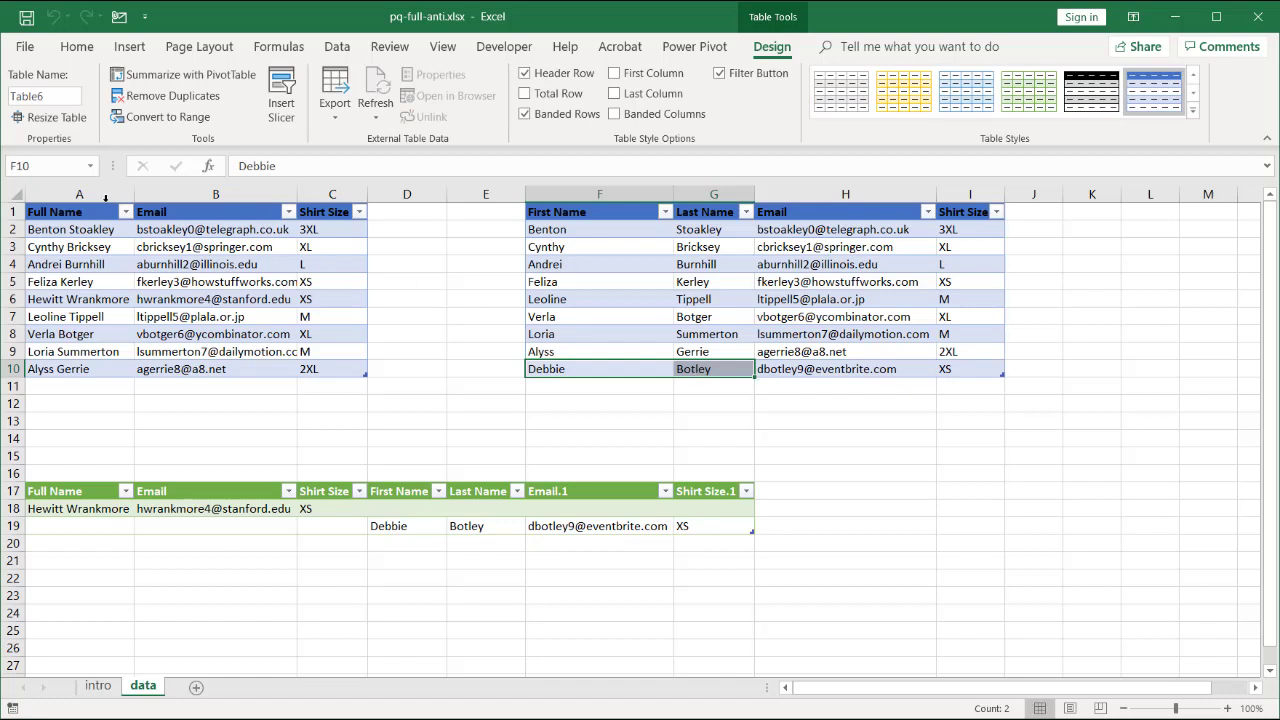
Compare the attendee records in rows 2 and 3 across both source tables, and examine A6 and F10
{"action": "left_click", "coordinate": [66, 224]}
{"action": "left_click", "coordinate": [558, 232]}
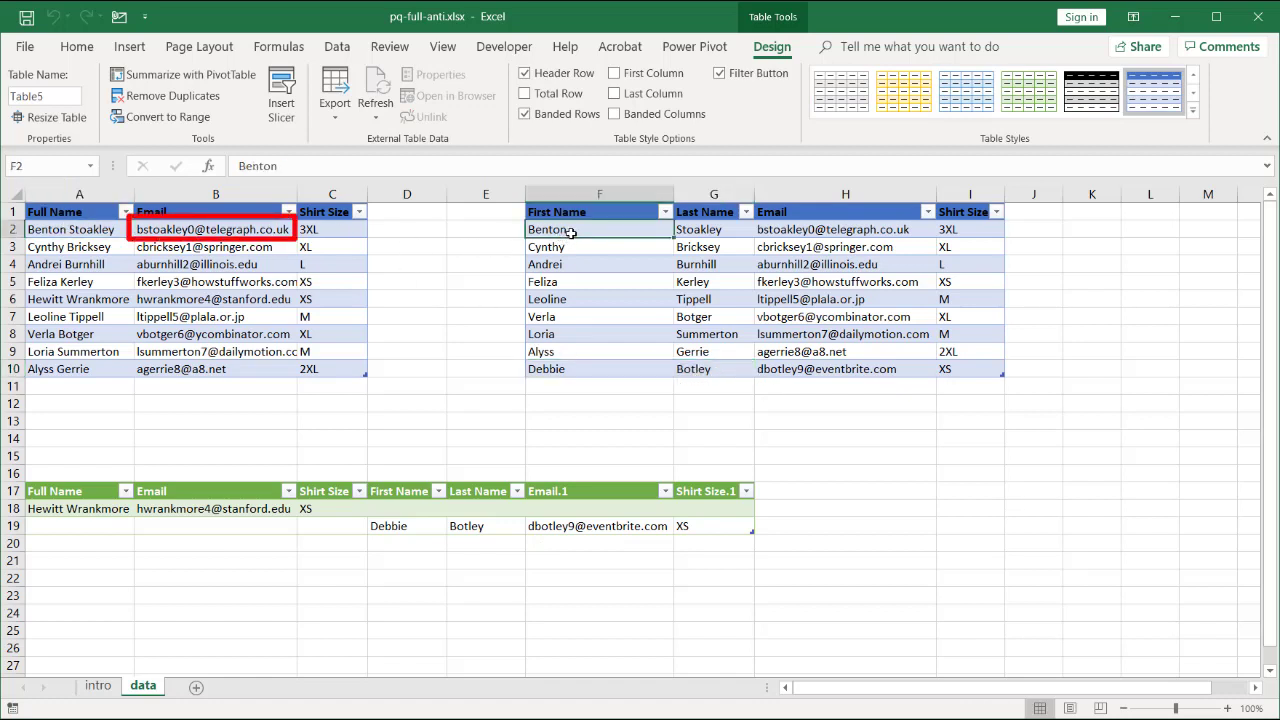
{"action": "left_click", "coordinate": [88, 250]}
{"action": "left_click", "coordinate": [594, 246]}
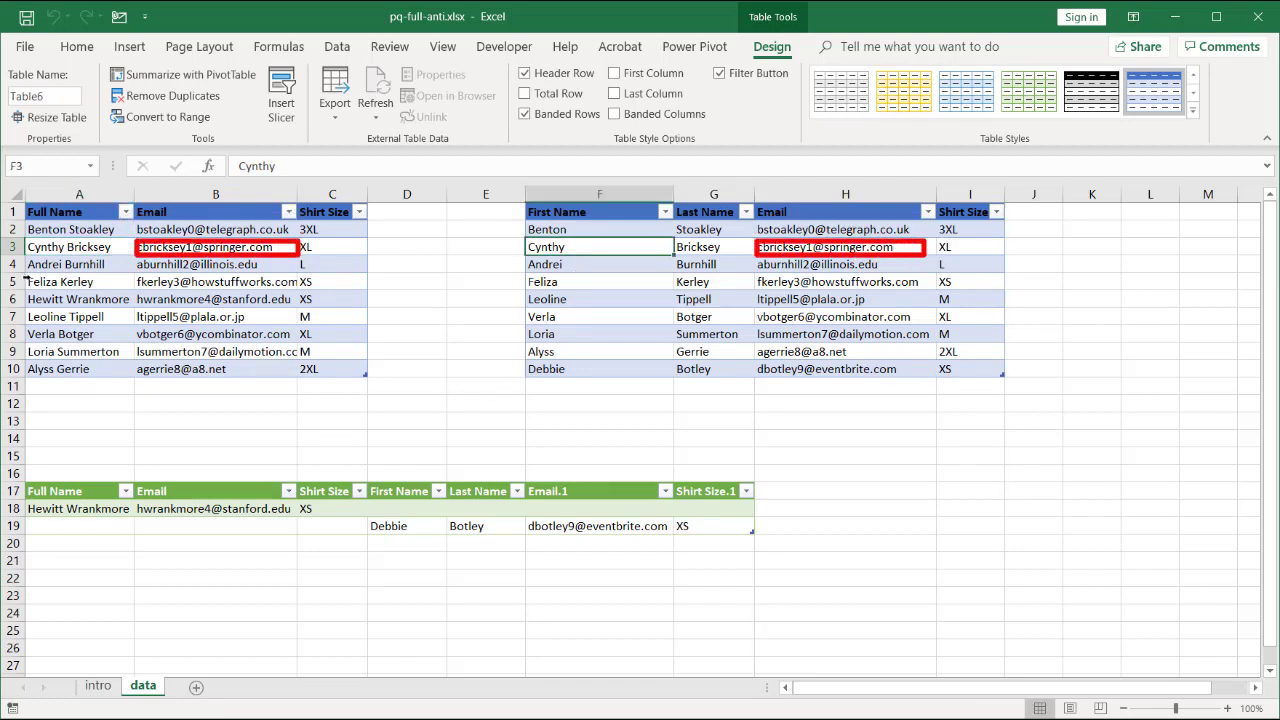
{"action": "left_click", "coordinate": [60, 300]}
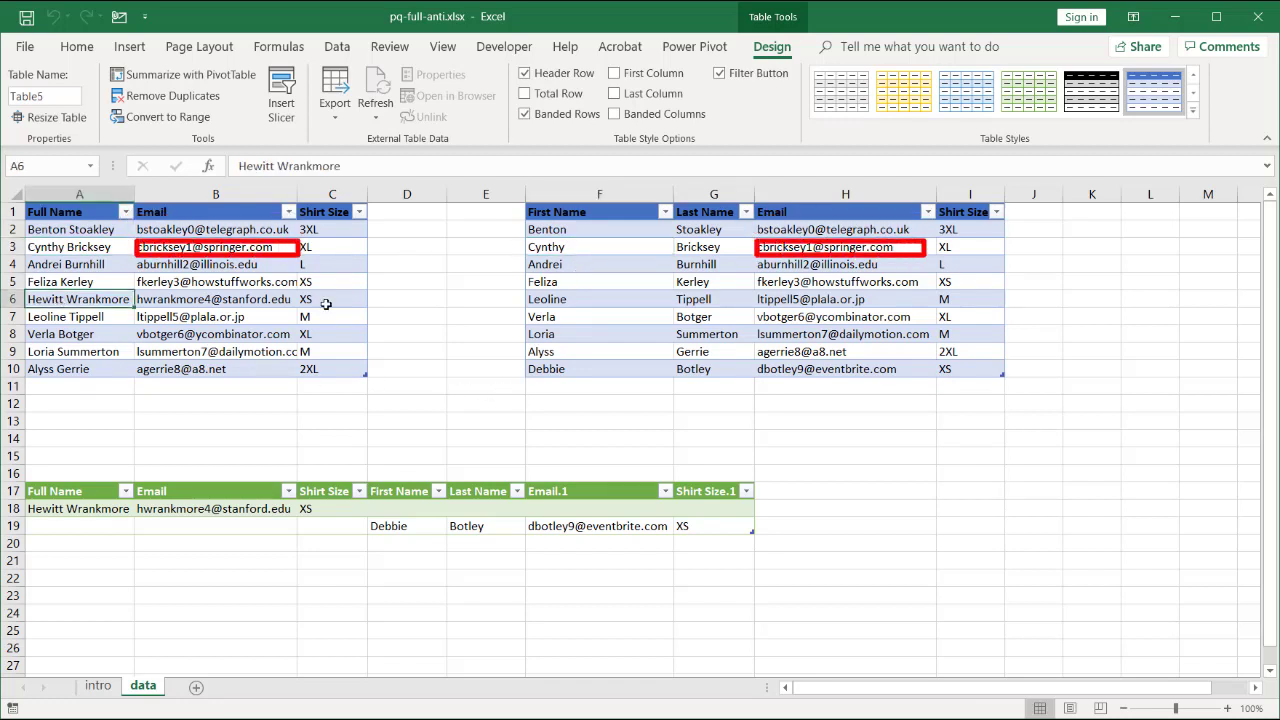
{"action": "left_click", "coordinate": [563, 372]}
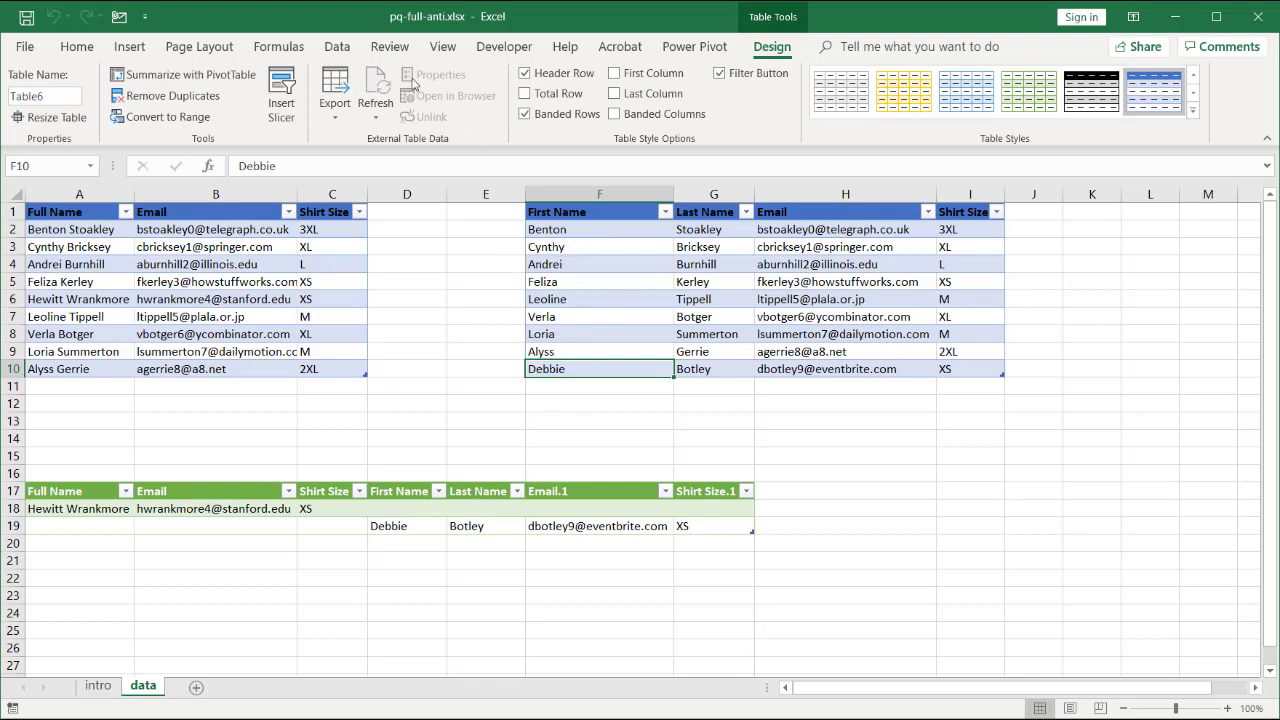
Show the workbook queries and review the join kinds available in the left-anti query's merge settings, without changing anything
{"action": "left_click", "coordinate": [344, 50]}
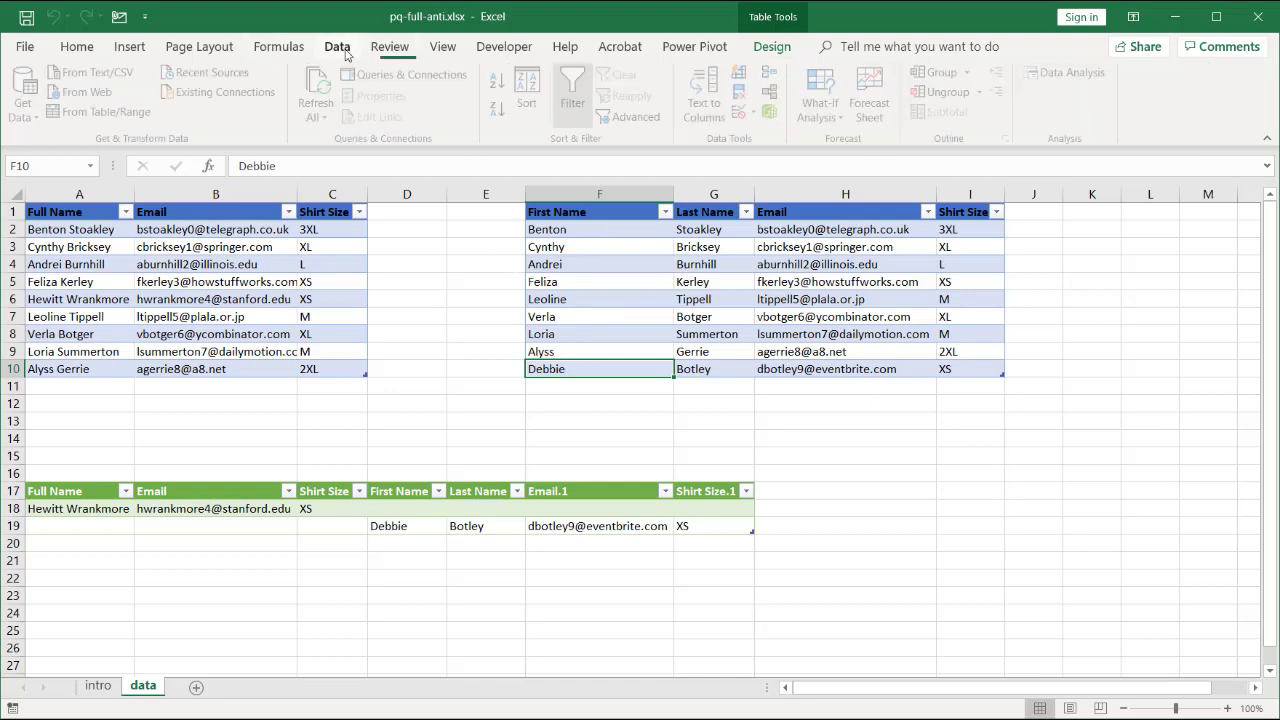
{"action": "left_click", "coordinate": [408, 74]}
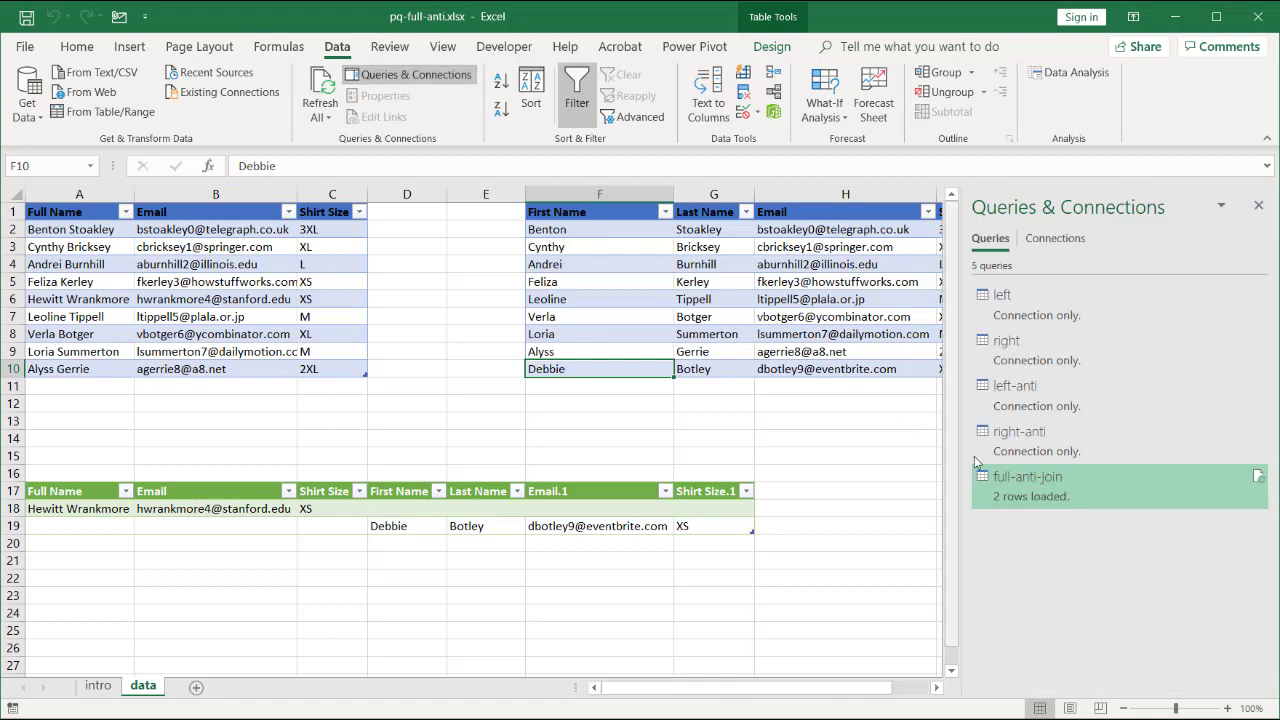
{"action": "double_click", "coordinate": [1003, 488]}
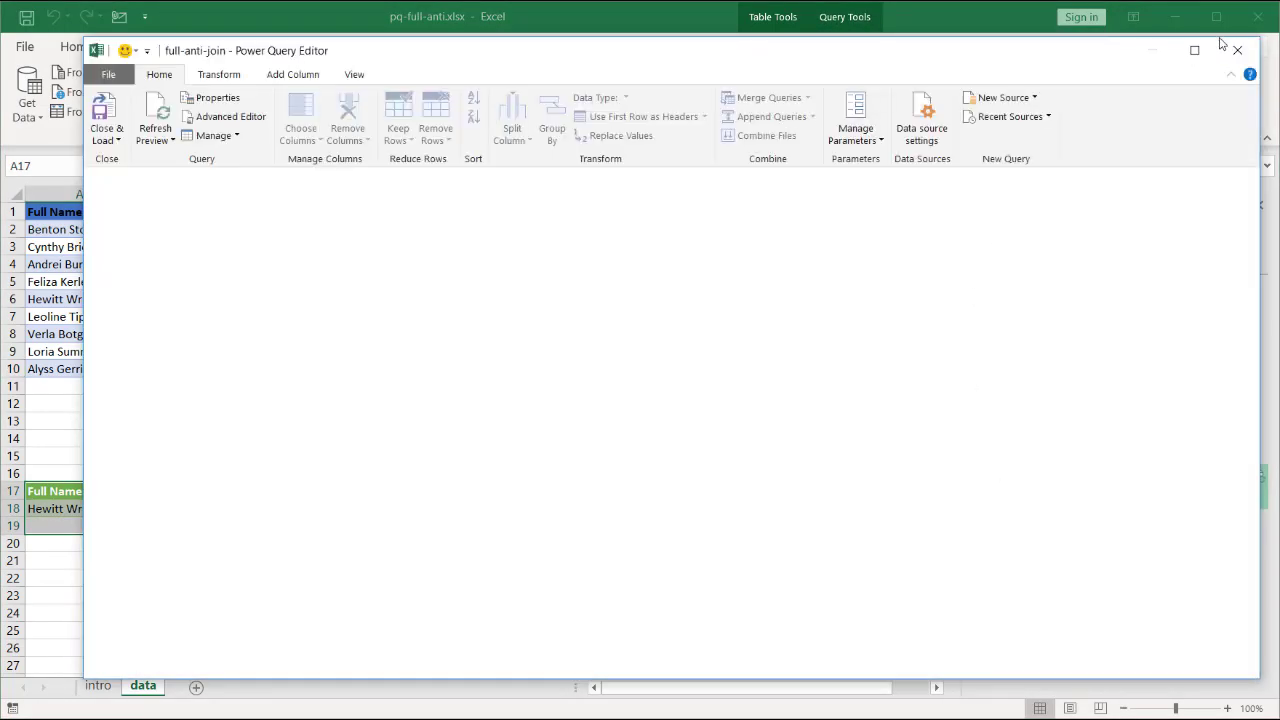
{"action": "left_click", "coordinate": [1237, 50]}
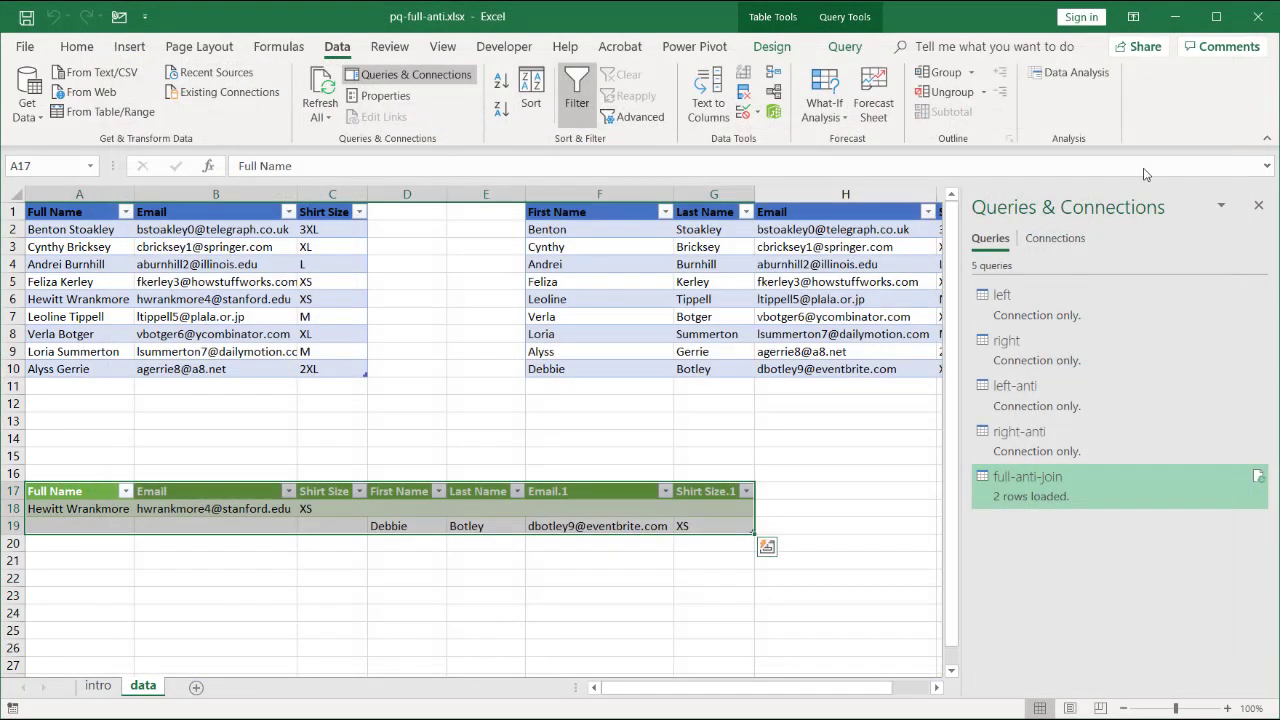
{"action": "double_click", "coordinate": [1022, 405]}
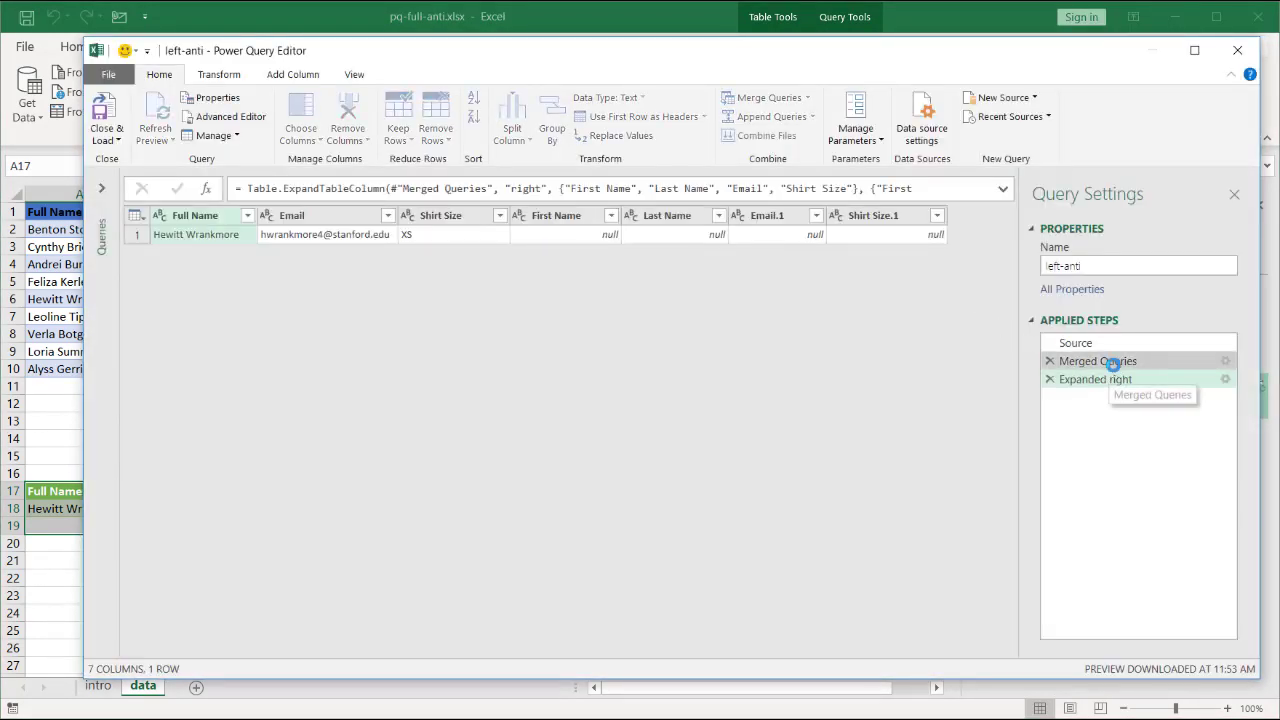
{"action": "left_click", "coordinate": [1112, 362]}
{"action": "left_click", "coordinate": [1225, 361]}
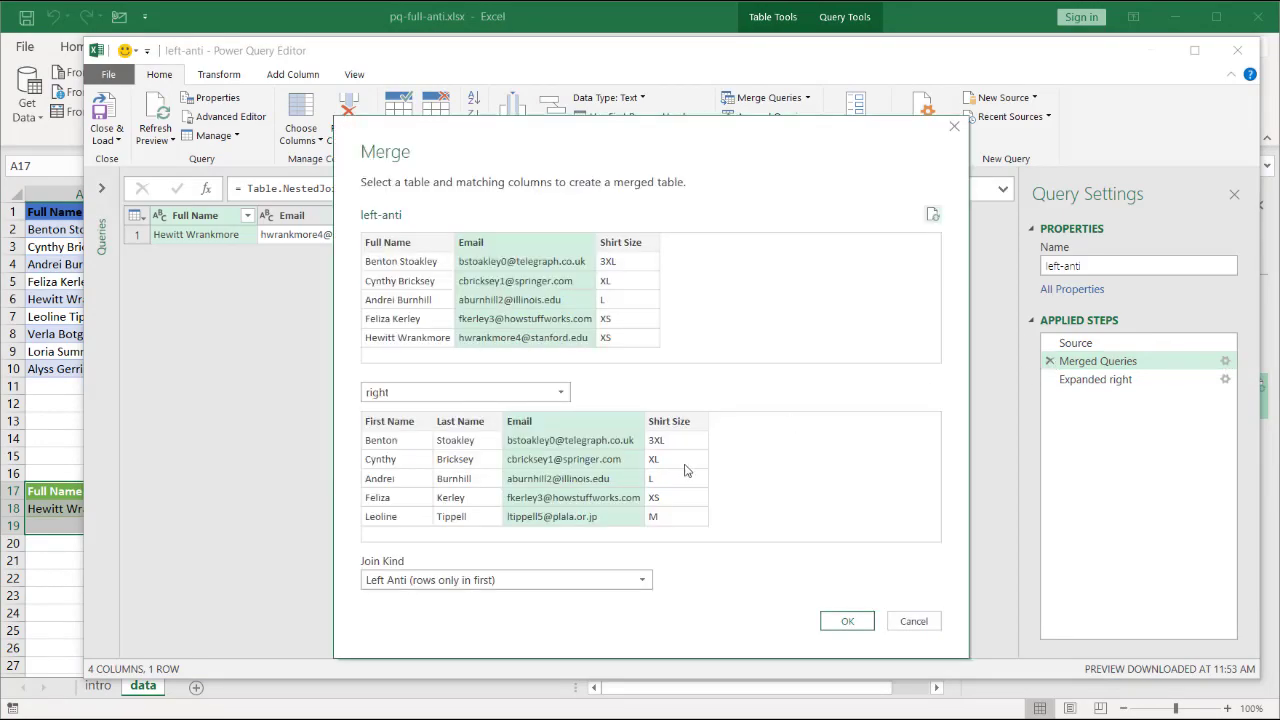
{"action": "left_click", "coordinate": [571, 582]}
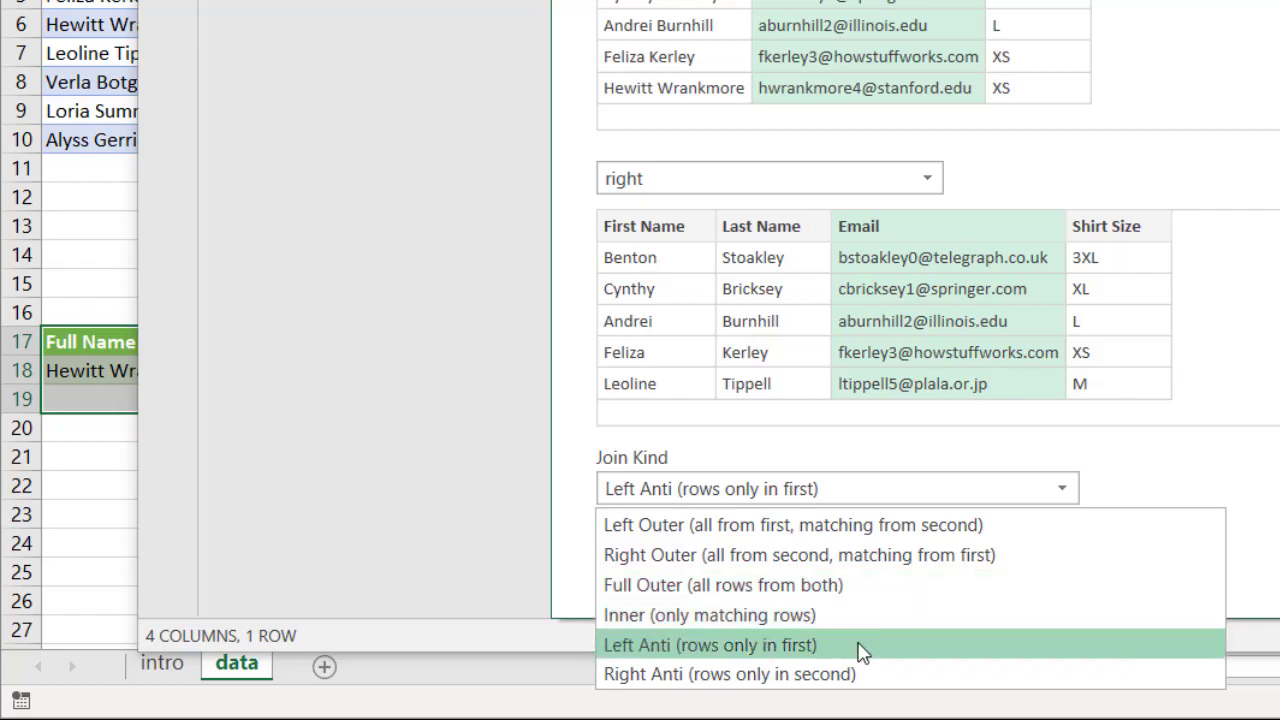
{"action": "left_click", "coordinate": [1260, 484]}
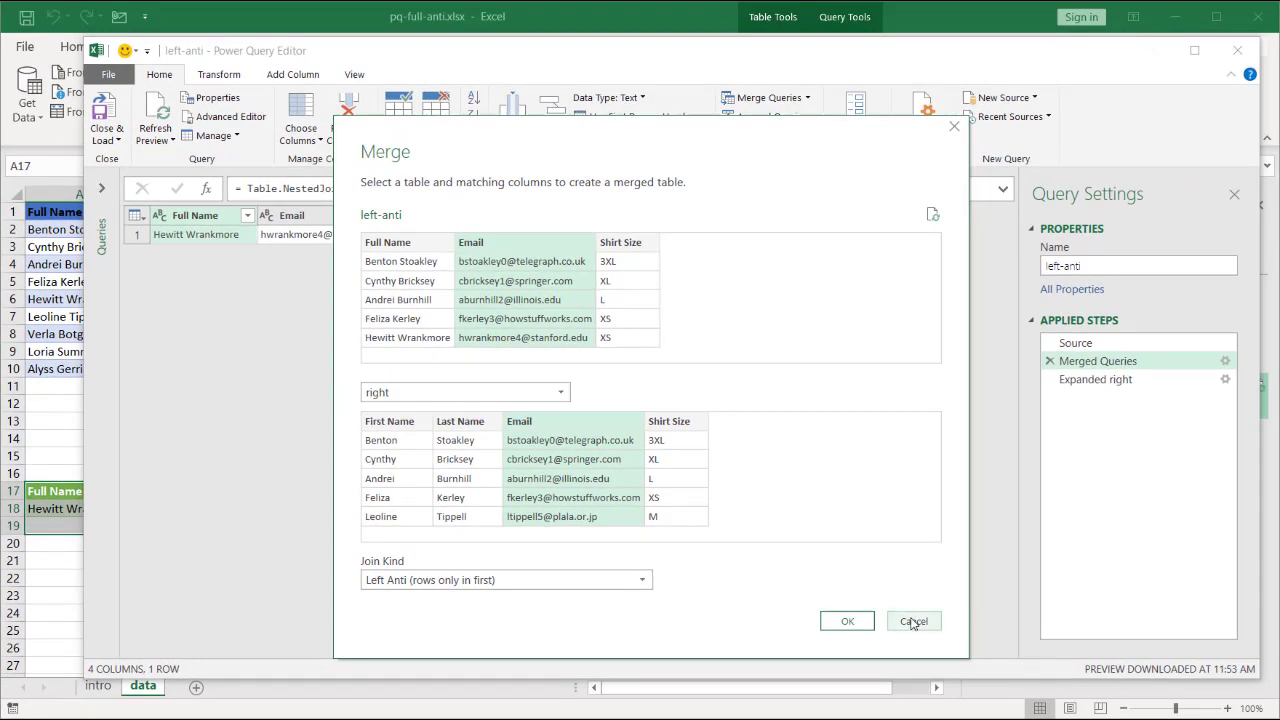
{"action": "left_click", "coordinate": [913, 622]}
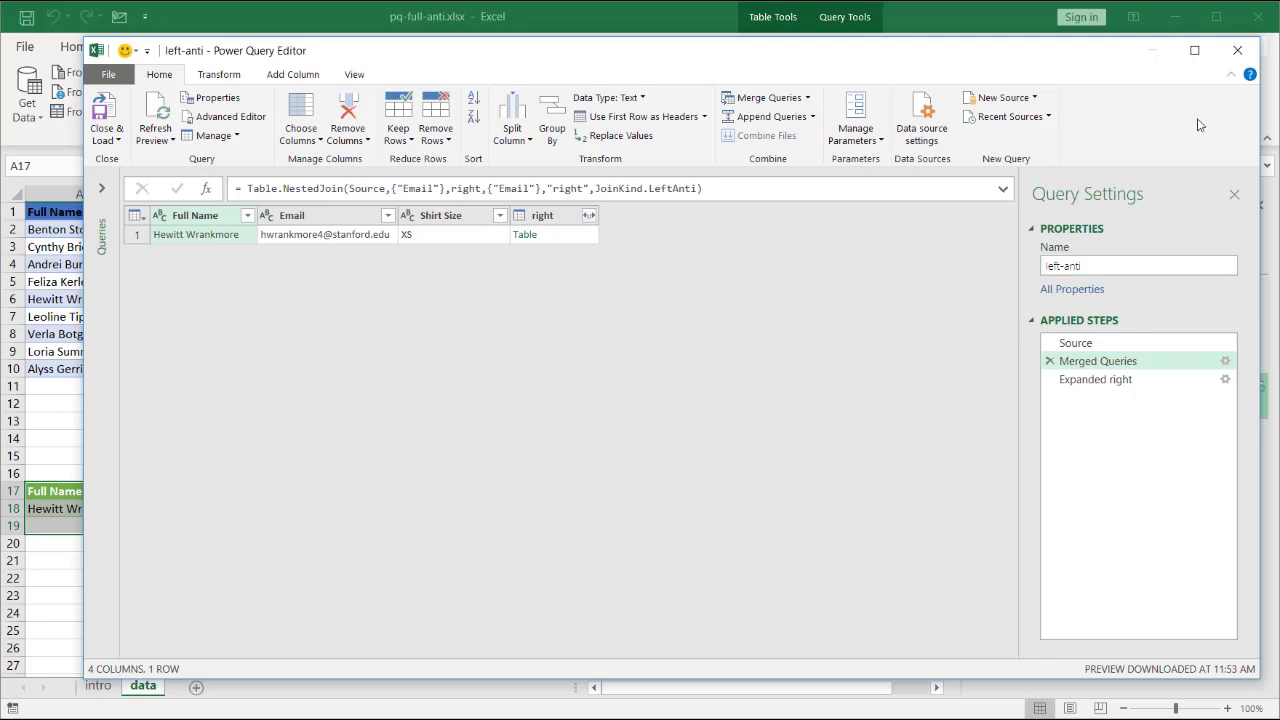
{"action": "left_click", "coordinate": [1236, 55]}
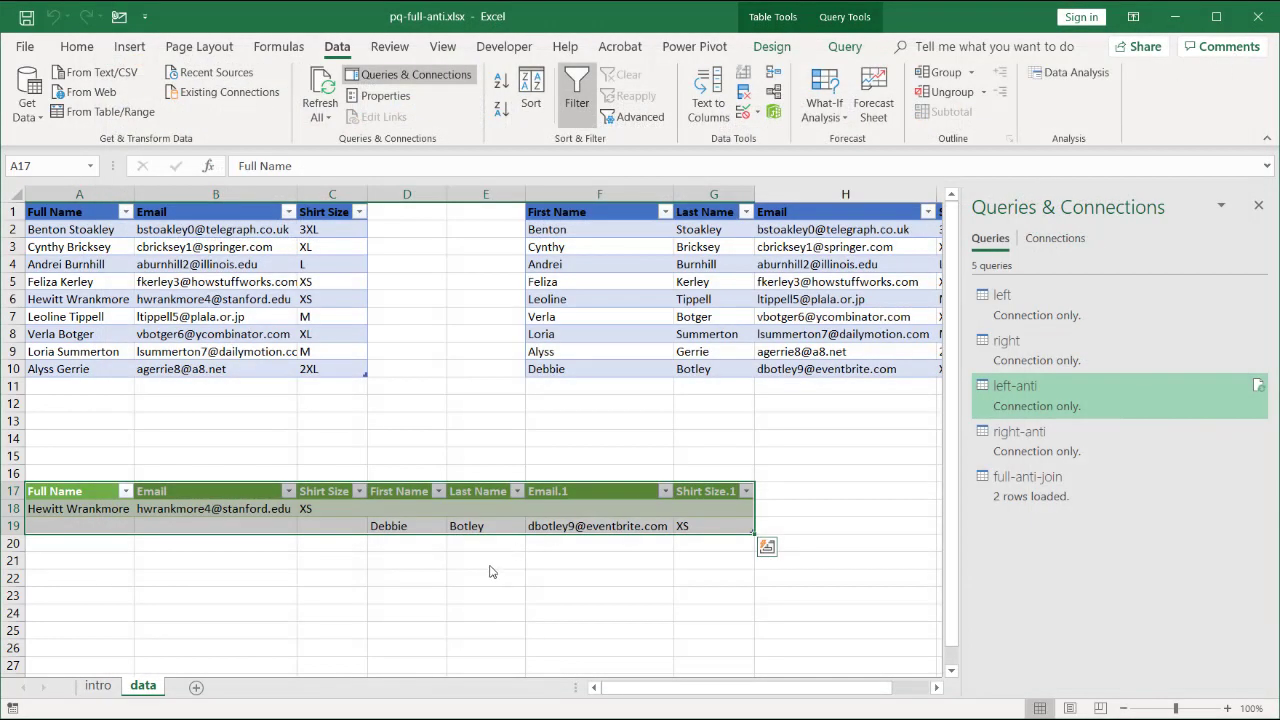
{"action": "left_click", "coordinate": [440, 506]}
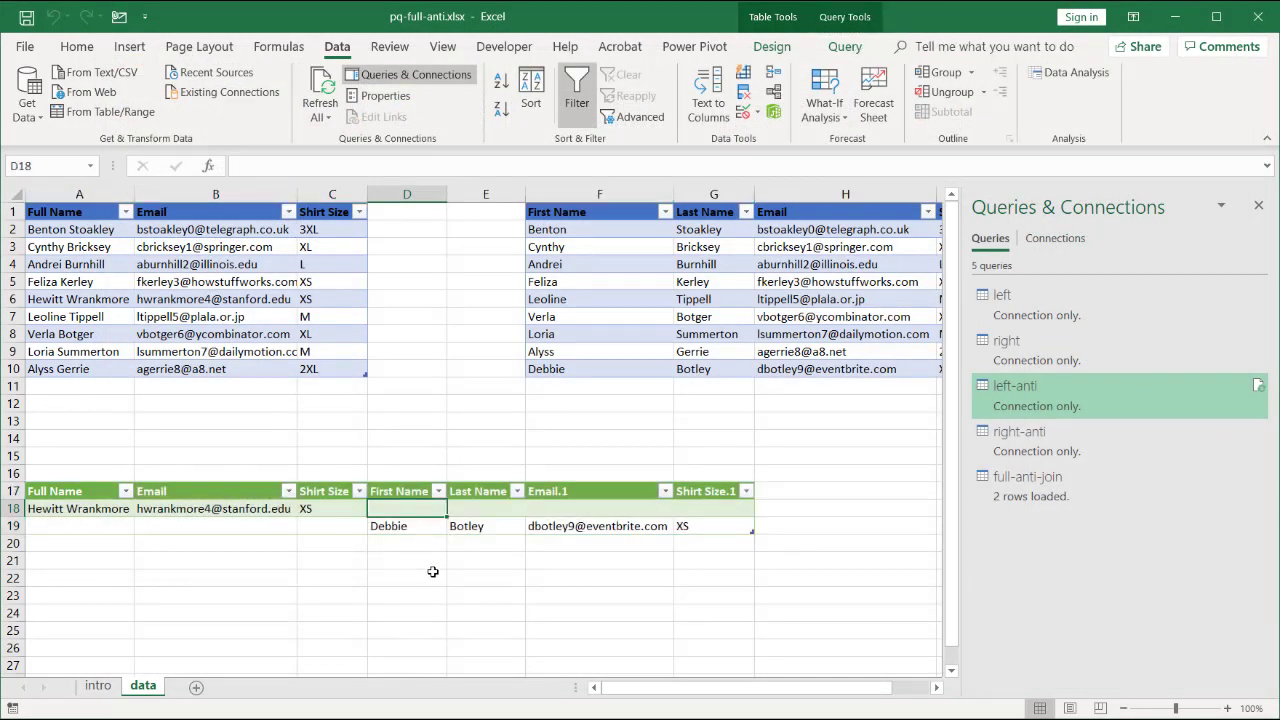